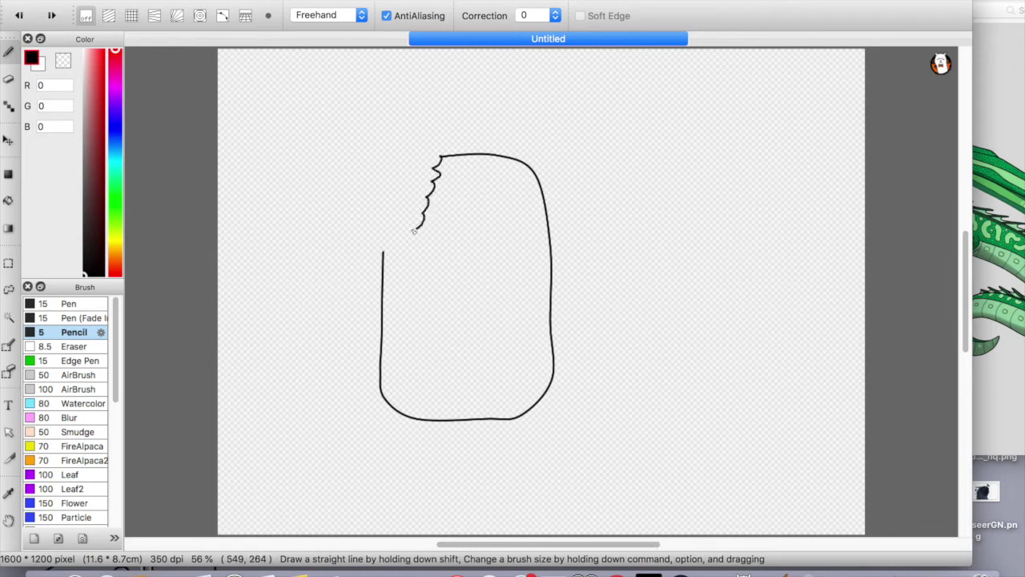
# Step: Select the cracked egg outline with a rectangular selection, move it toward the canvas's right side, and deselect it
pyautogui.press('m')
pyautogui.moveTo(288, 97); pyautogui.dragTo(472, 316)
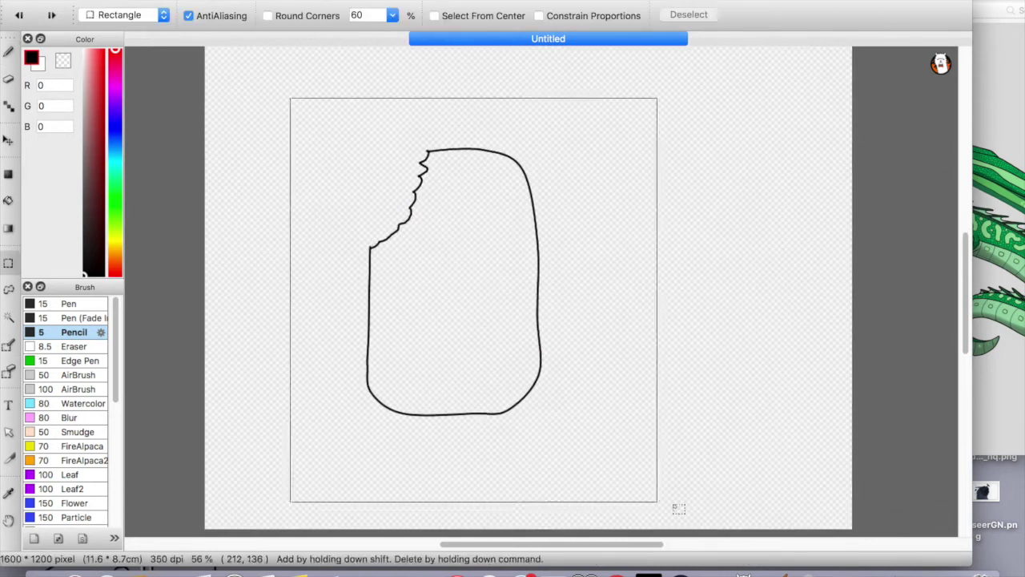
pyautogui.press('h')
pyautogui.moveTo(325, 301); pyautogui.dragTo(332, 301)
pyautogui.press('m')
pyautogui.moveTo(396, 137); pyautogui.dragTo(424, 442)
pyautogui.moveTo(380, 121)
pyautogui.mouseDown()
pyautogui.moveTo(579, 411)
pyautogui.moveTo(599, 426)
pyautogui.mouseUp()
pyautogui.moveTo(364, 264); pyautogui.dragTo(484, 252)
pyautogui.click(207, 287)
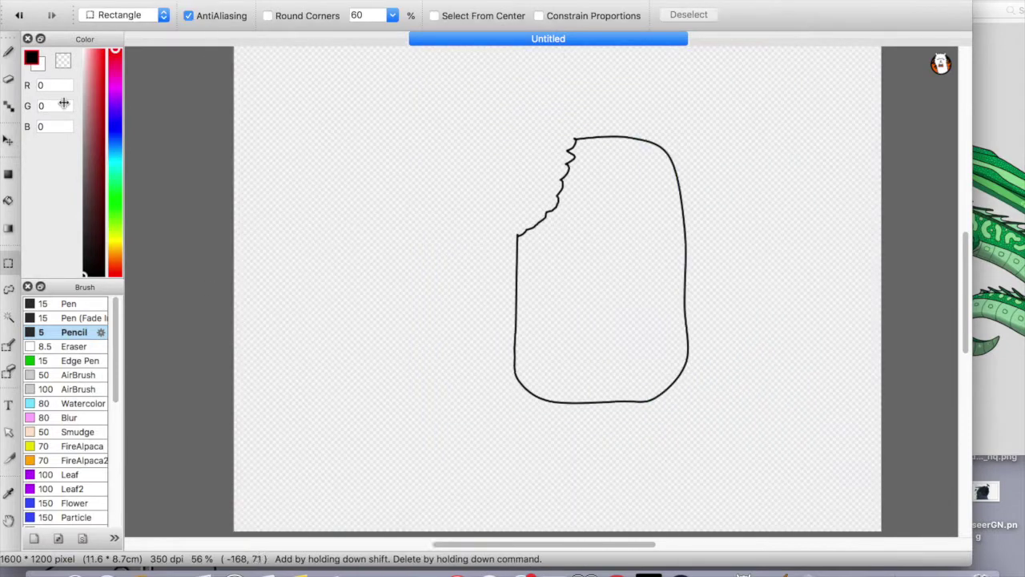
# Step: Draw the dragon's throat, jaws, teeth, head and neck outline emerging from the egg's cracked edge with the Pencil in Curve mode
pyautogui.press('b')
pyautogui.press('super+alt+0')
pyautogui.scroll(3, 521, 280)
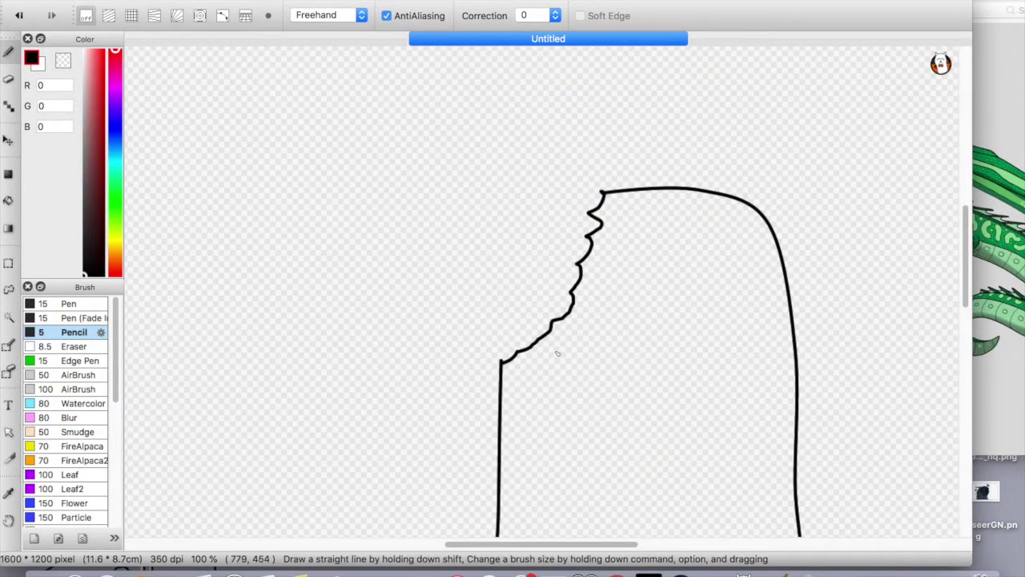
pyautogui.click(329, 14)
pyautogui.click(298, 93)
pyautogui.click(521, 346)
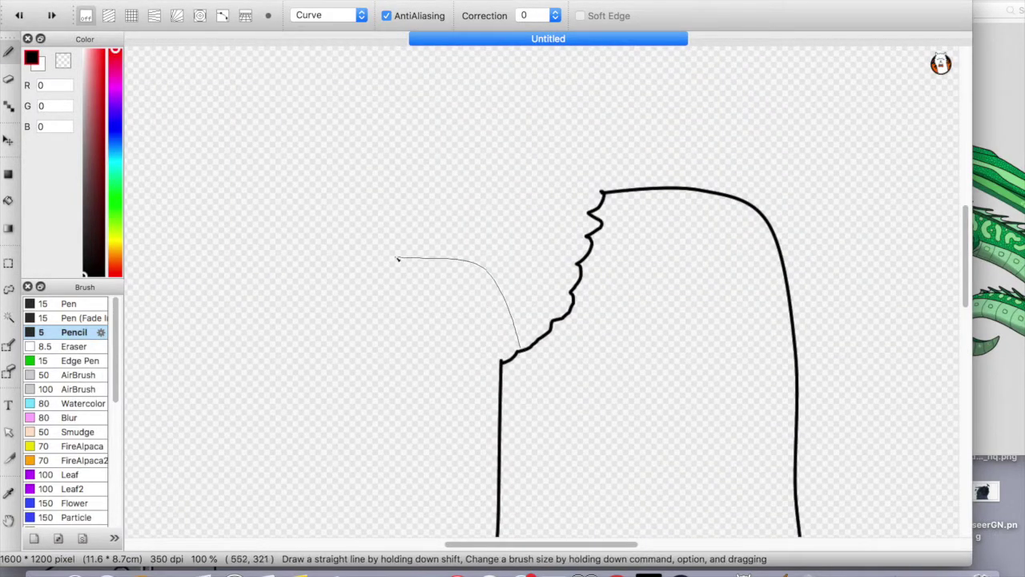
pyautogui.doubleClick(431, 245)
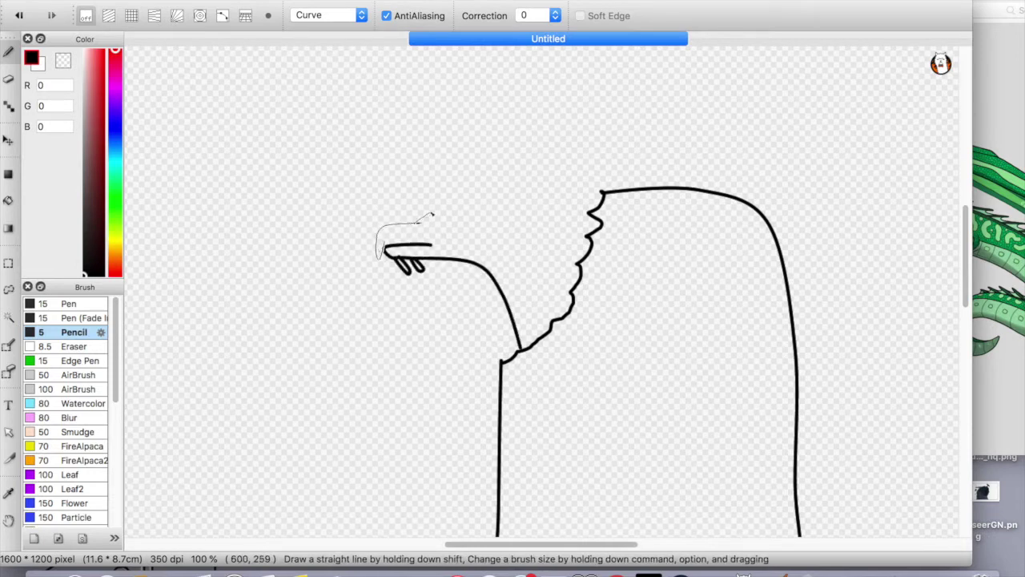
pyautogui.doubleClick(573, 294)
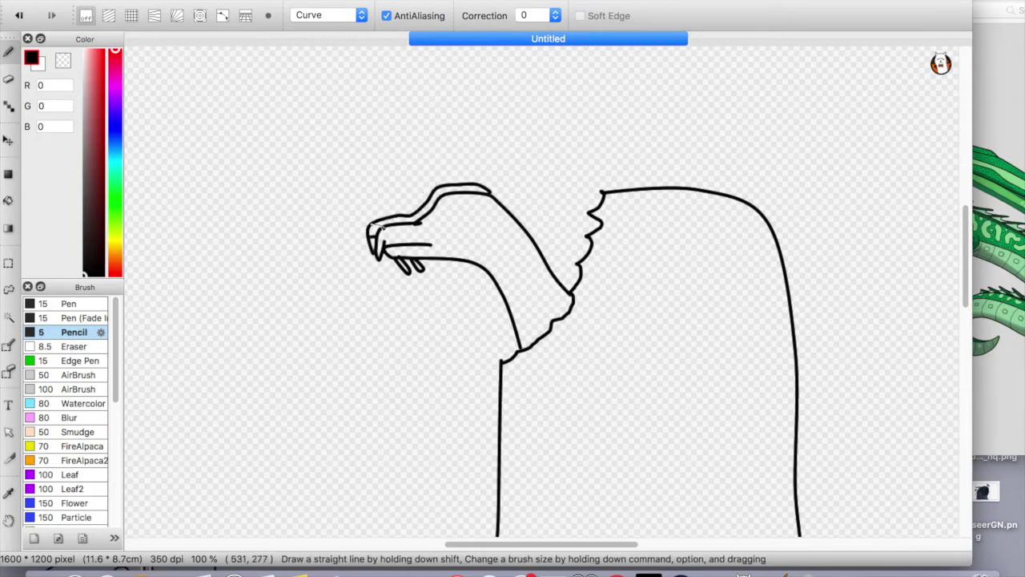
# Step: Divide the snout ridge into plates with short cross lines and erase their overhanging ends
pyautogui.scroll(5, 541, 291)
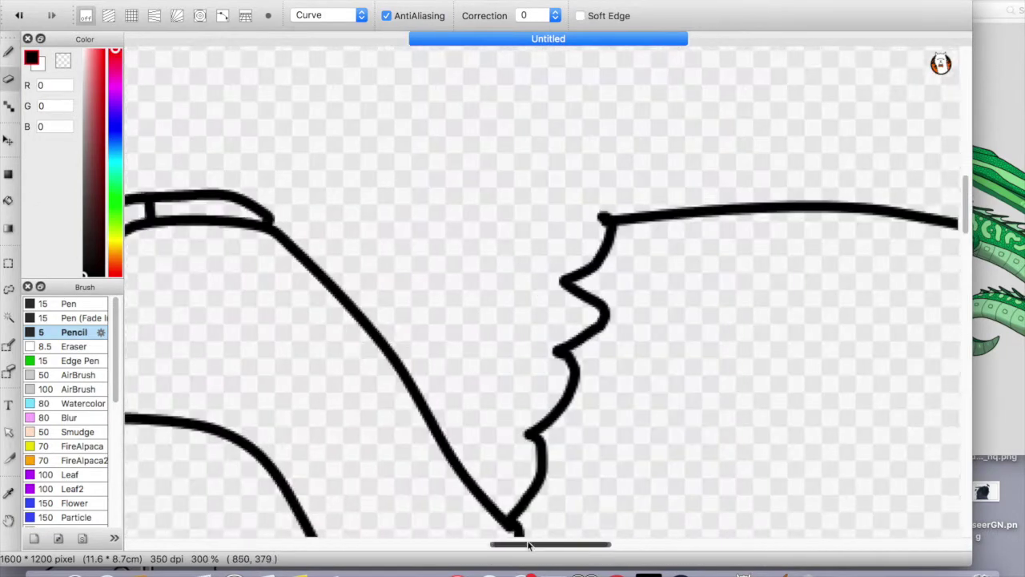
pyautogui.scroll(5, 542, 292)
pyautogui.press('e')
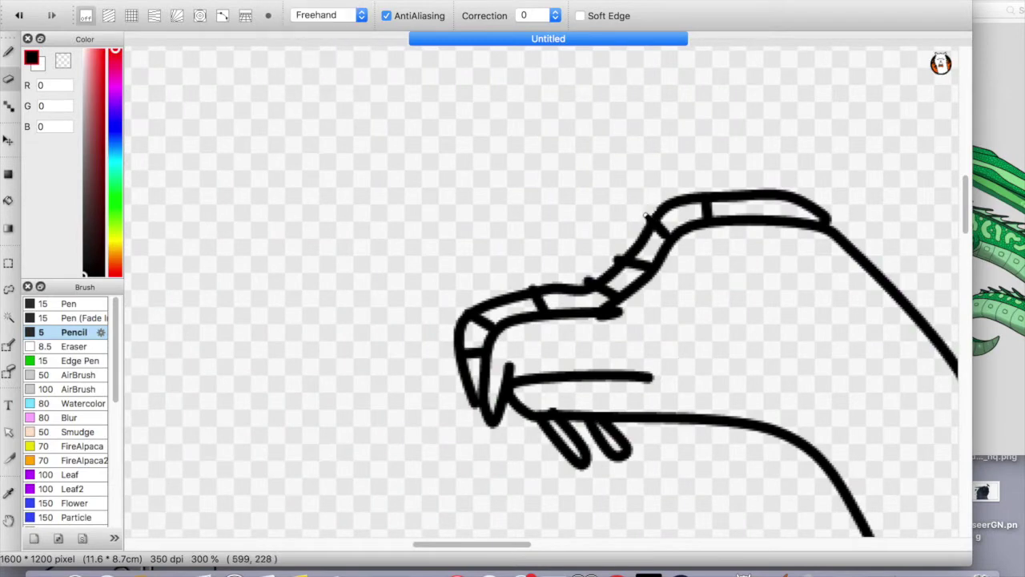
pyautogui.scroll(-3, 553, 269)
pyautogui.press('b')
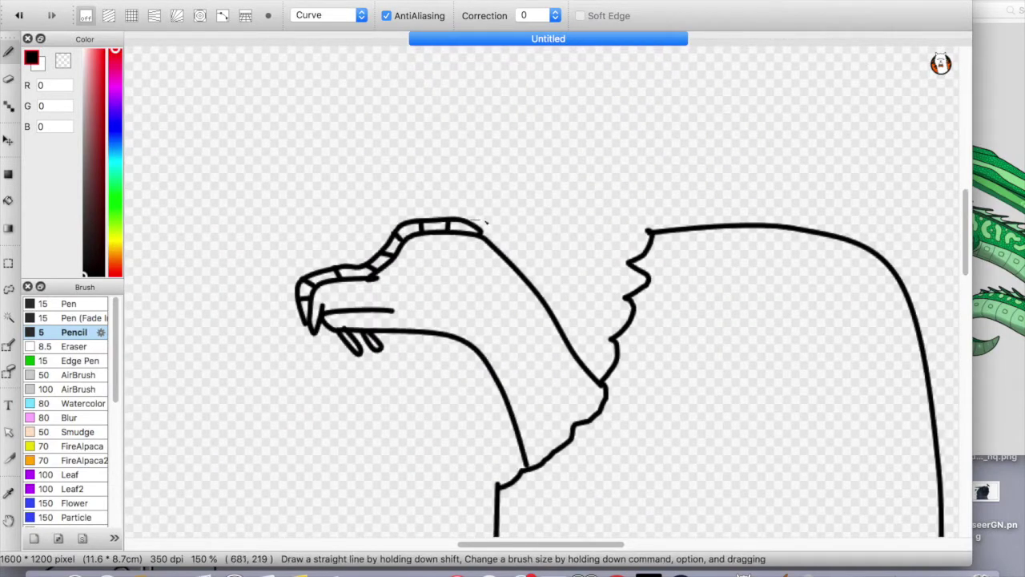
pyautogui.doubleClick(527, 202)
pyautogui.click(328, 15)
pyautogui.click(315, 14)
pyautogui.press('super+z')
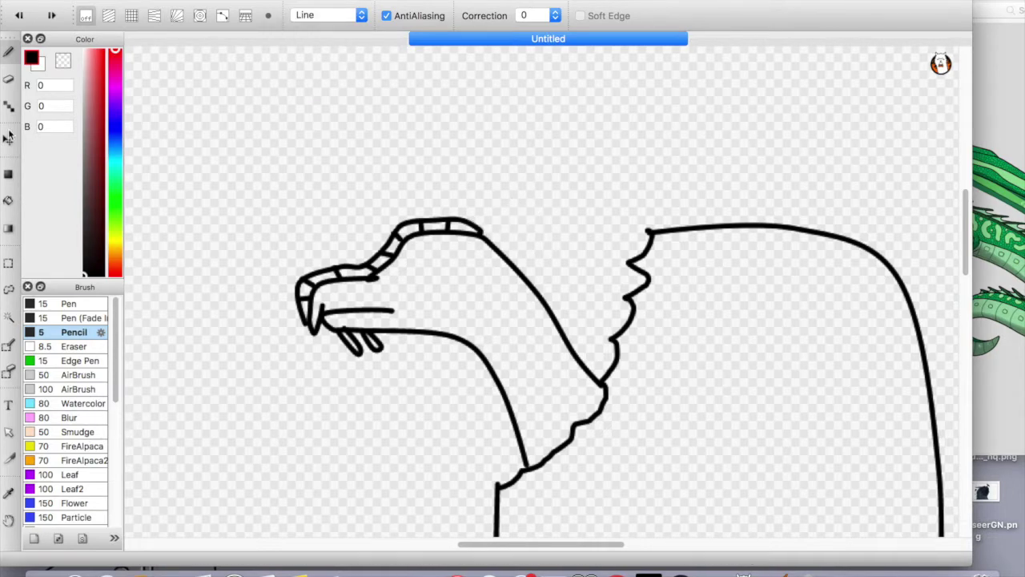
# Step: Erase the tapered rear end of the brow ridge behind its last divider with the freehand Eraser
pyautogui.scroll(4, 405, 206)
pyautogui.click(328, 14)
pyautogui.click(316, 3)
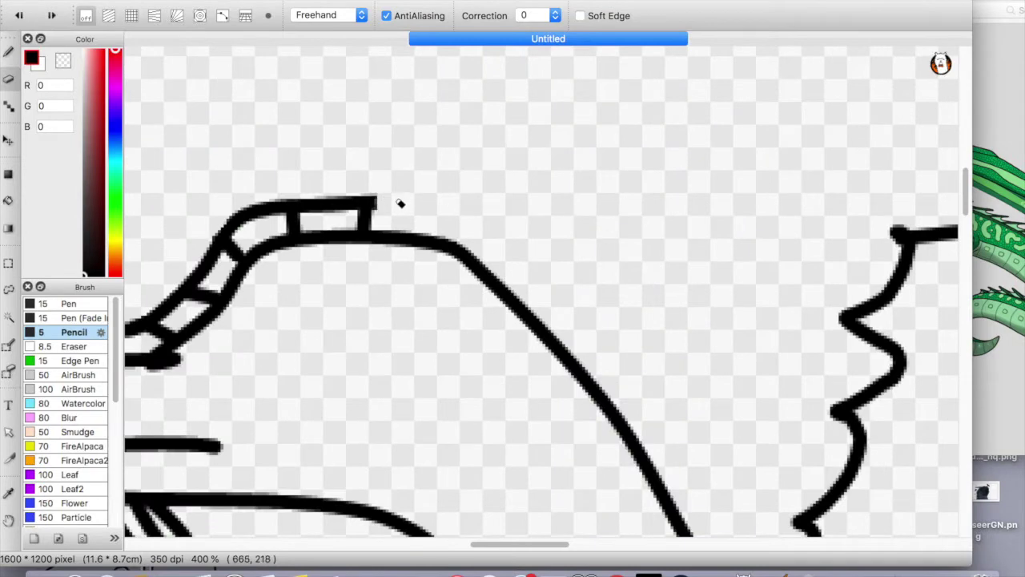
pyautogui.scroll(-4, 401, 204)
pyautogui.scroll(3, 392, 205)
# Step: Draw a backward horn with an upturned tip from the rear of the brow ridge using Curve strokes
pyautogui.click(329, 15)
pyautogui.click(310, 91)
pyautogui.press('b')
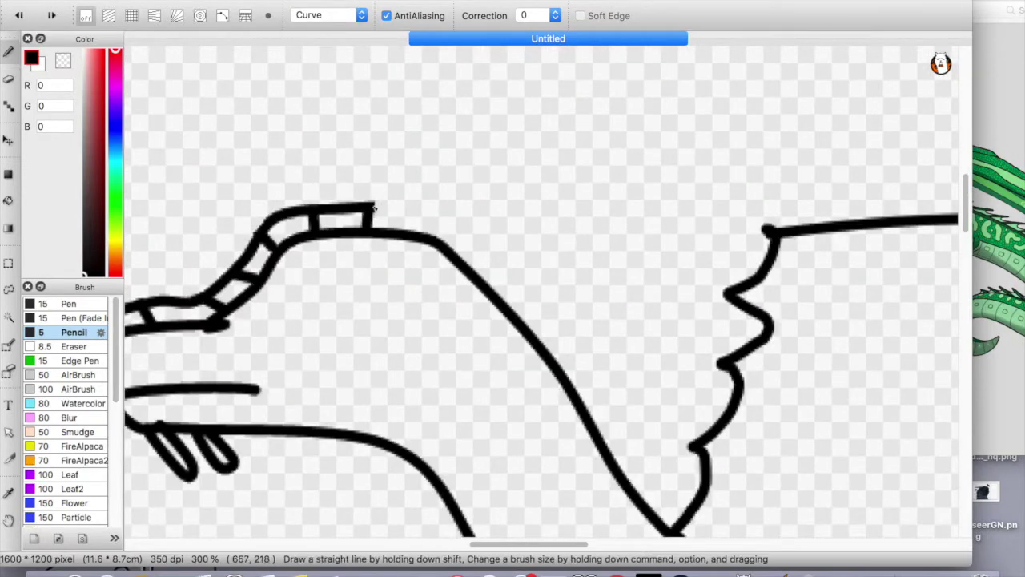
pyautogui.doubleClick(513, 194)
pyautogui.click(409, 230)
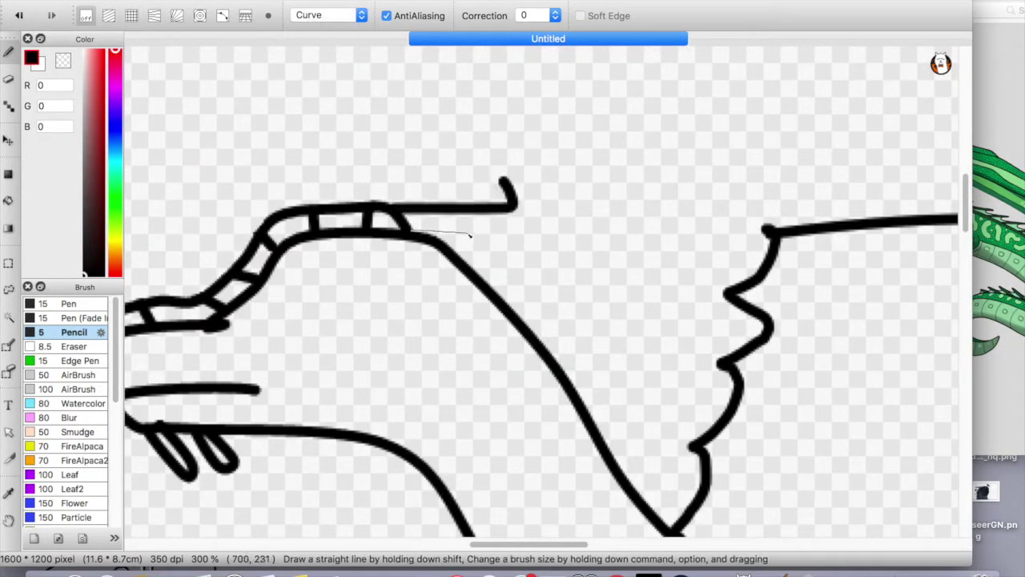
pyautogui.click(531, 210)
pyautogui.doubleClick(517, 170)
# Step: Set the Pencil width to 3 and draw short straight stripes across the horn up to its tip in Line mode
pyautogui.press('b')
pyautogui.click(328, 15)
pyautogui.click(317, 30)
pyautogui.click(101, 332)
pyautogui.click(644, 344)
pyautogui.click(646, 416)
pyautogui.moveTo(417, 205); pyautogui.dragTo(421, 229)
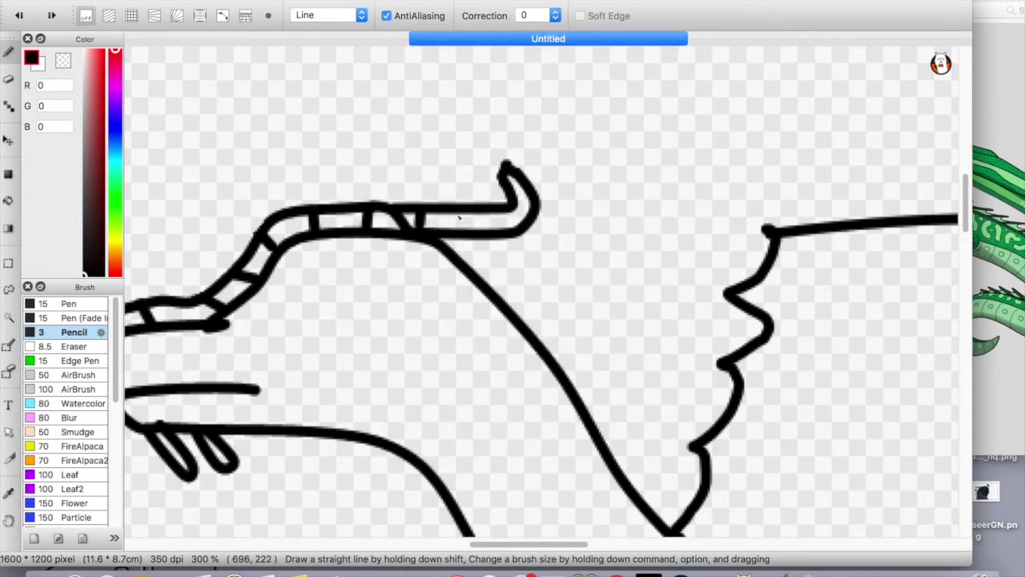
pyautogui.scroll(-5, 541, 292)
pyautogui.scroll(3, 542, 292)
pyautogui.scroll(-3, 542, 292)
# Step: Set the Pencil width to 5
pyautogui.click(329, 15)
pyautogui.click(316, 44)
pyautogui.click(101, 332)
pyautogui.press('BackSpace')
pyautogui.write('5')
pyautogui.press('Return')
pyautogui.scroll(-2, 373, 256)
pyautogui.scroll(4, 403, 321)
# Step: Set the Pencil width to 3 and draw a row of small ellipses below the ridge, from the snout up to the brow
pyautogui.click(101, 331)
pyautogui.press('BackSpace')
pyautogui.write('3')
pyautogui.press('Return')
pyautogui.scroll(2, 224, 296)
pyautogui.press('b')
pyautogui.click(220, 290)
pyautogui.scroll(3, 220, 290)
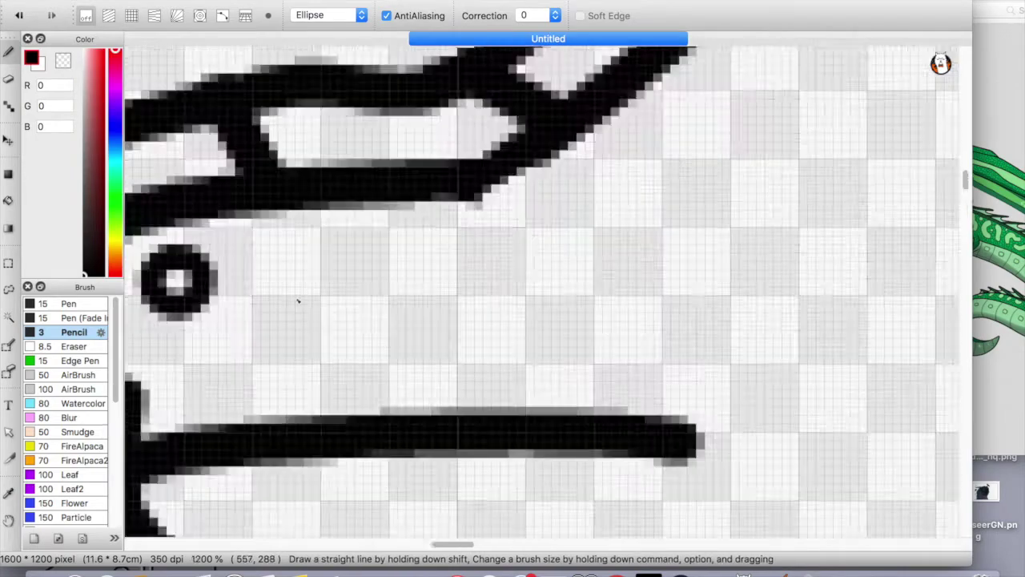
pyautogui.scroll(-3, 240, 290)
pyautogui.click(294, 291)
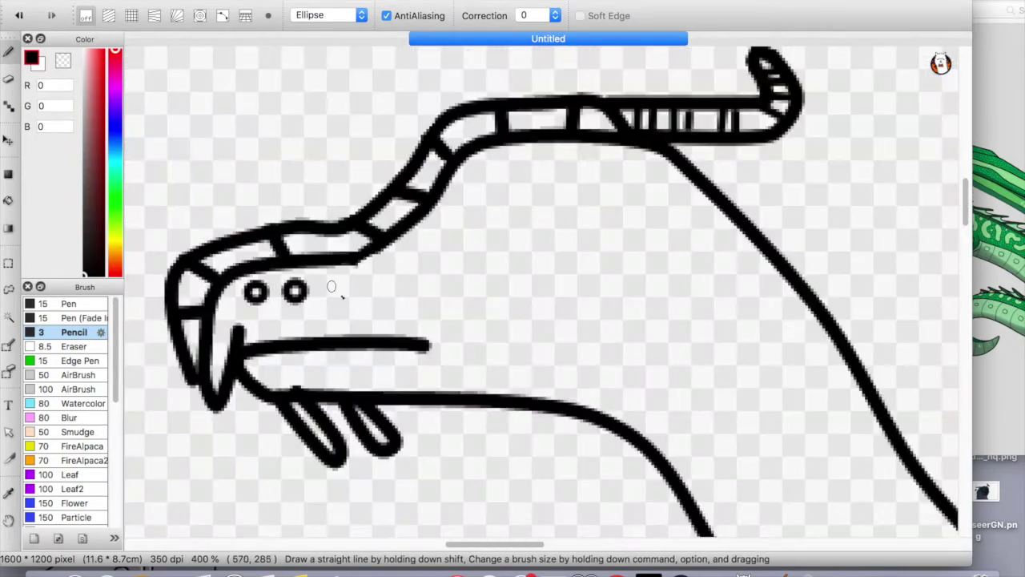
pyautogui.click(458, 206)
pyautogui.click(493, 172)
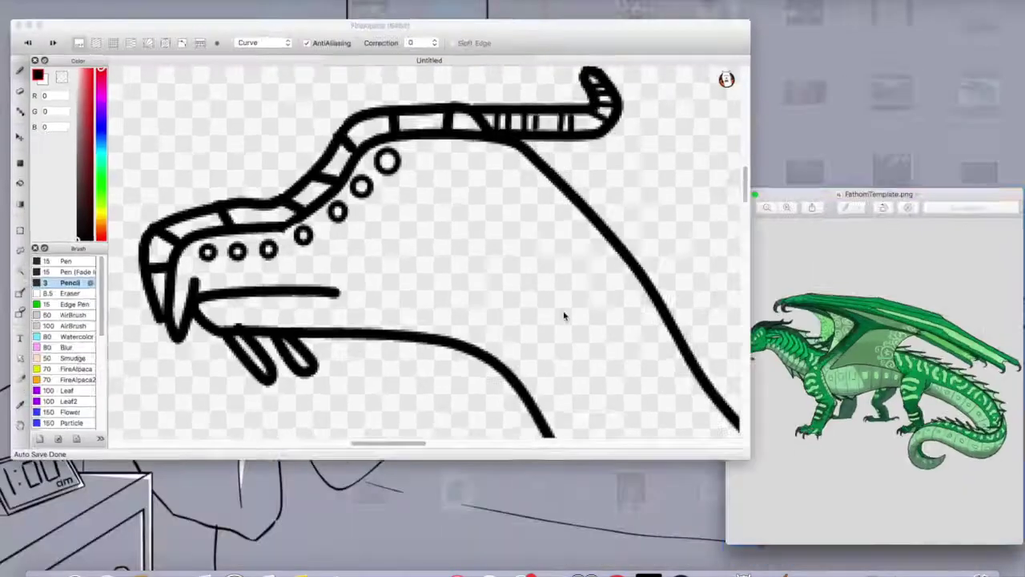
# Step: Reshape the circle below the brow spots into a pointed teardrop eye by erasing its front edge and adding curves and a small pupil
pyautogui.hotkey('ctrl', 'z')
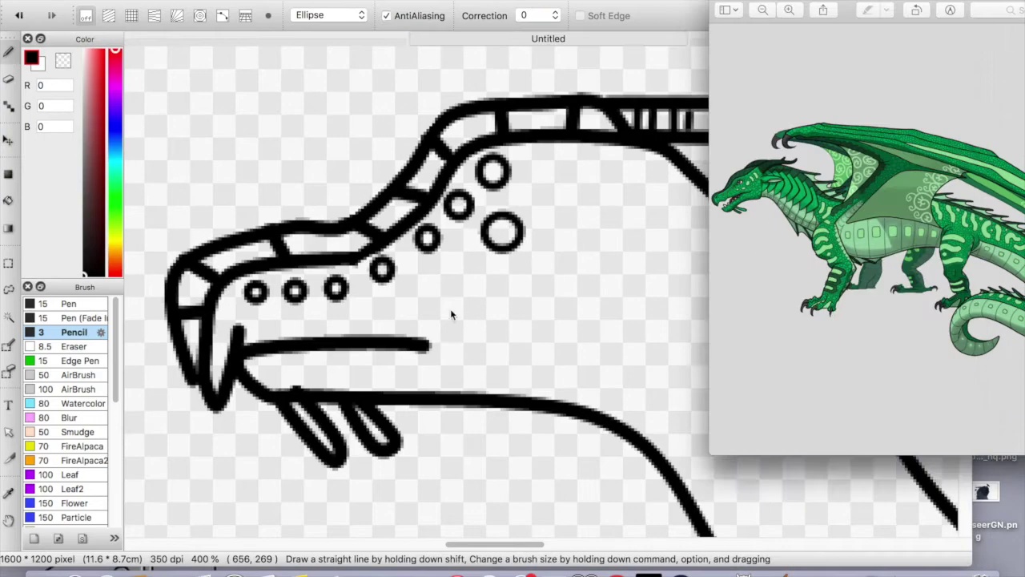
pyautogui.moveTo(490, 219); pyautogui.dragTo(503, 250)
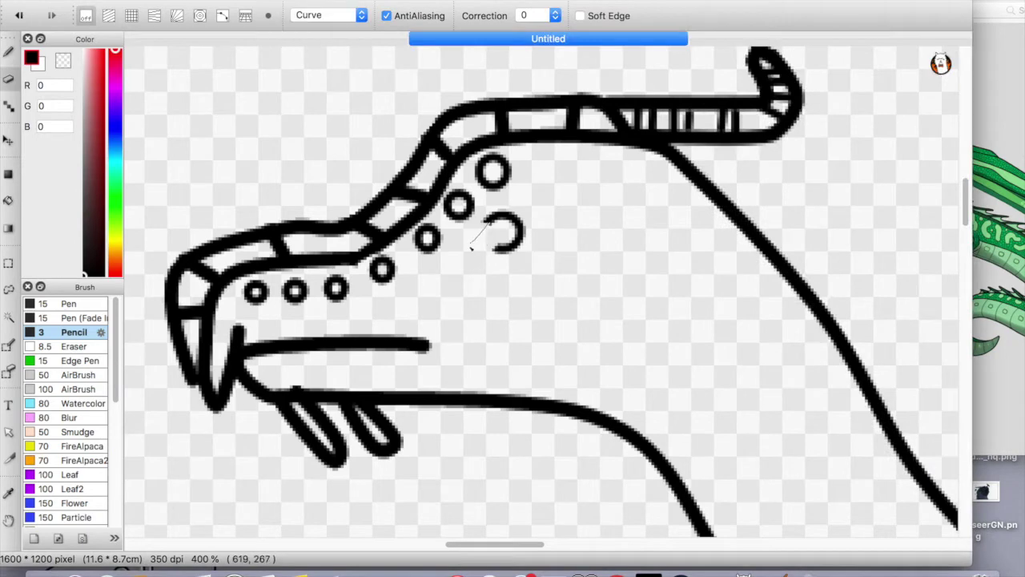
pyautogui.press('b')
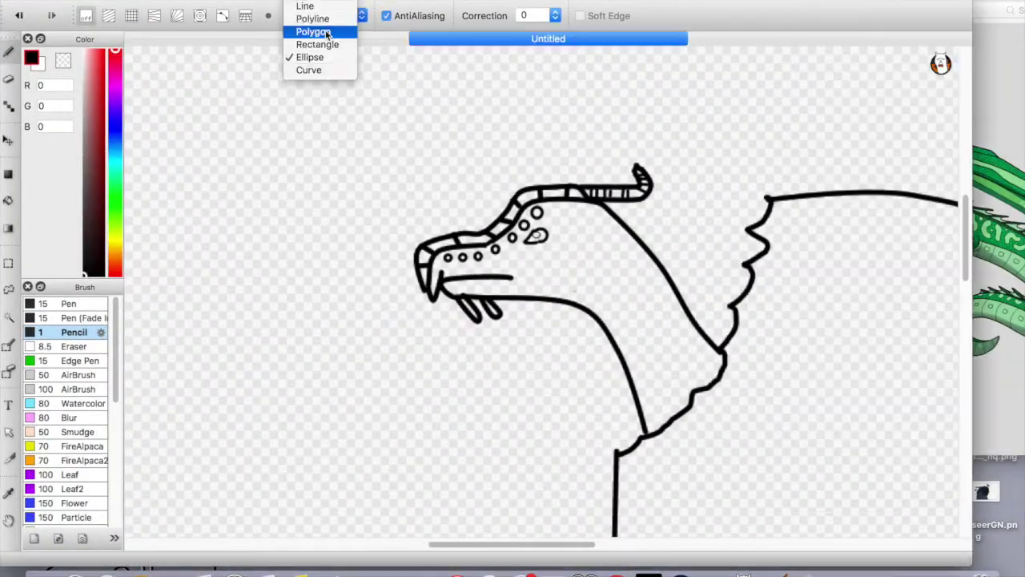
# Step: Draw the curved rear edge of the jaw at width 5 and a width-3 inner line along the throat in Curve mode
pyautogui.click(309, 71)
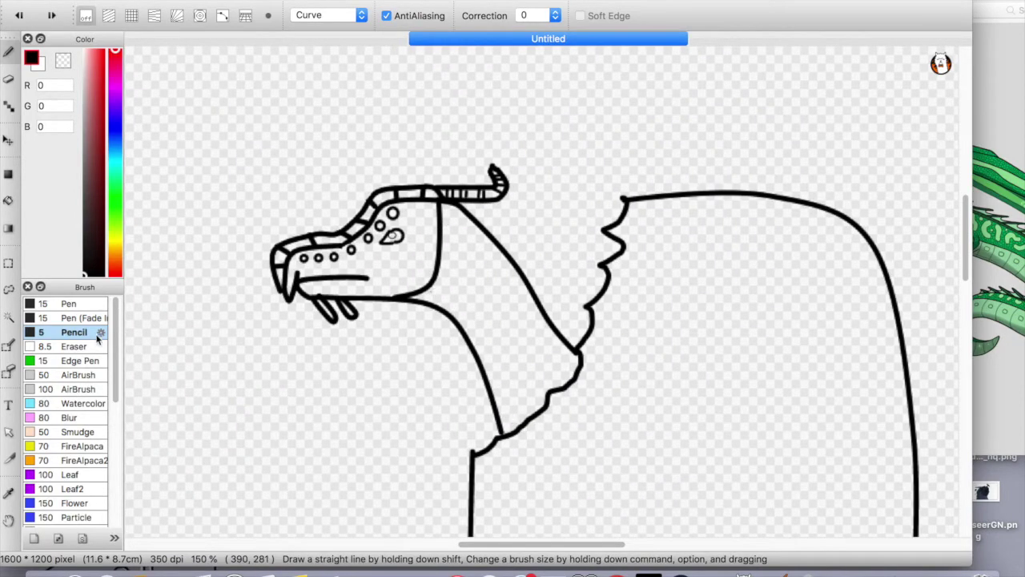
pyautogui.moveTo(429, 290); pyautogui.dragTo(491, 348)
pyautogui.moveTo(490, 349); pyautogui.dragTo(516, 431)
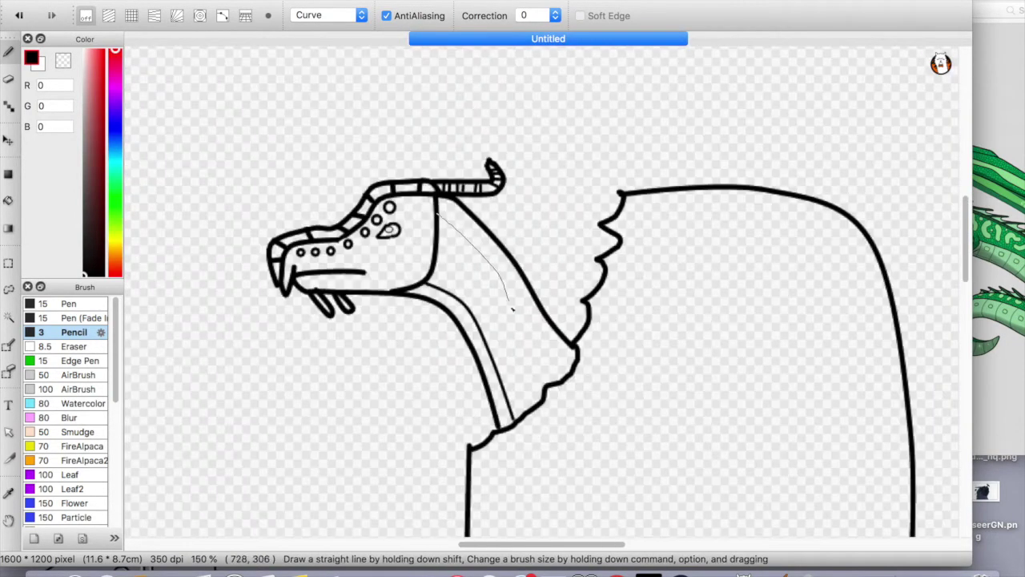
# Step: Complete the inner line along the back of the neck to the shell edge and draw curved bands across the neck
pyautogui.moveTo(563, 357); pyautogui.dragTo(573, 360)
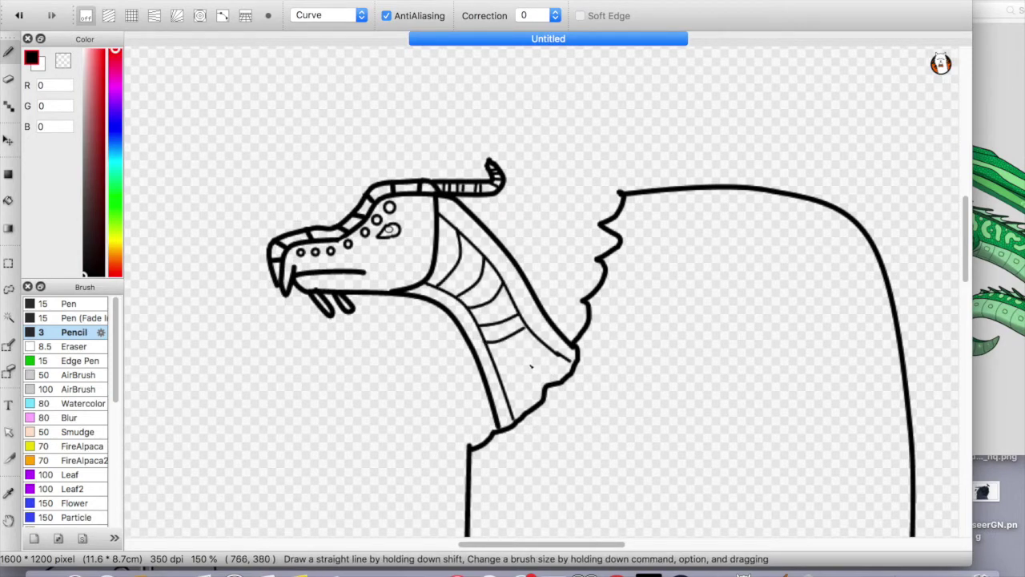
pyautogui.scroll(2, 527, 329)
pyautogui.click(583, 364)
# Step: Divide the throat strip into plates with short straight lines that continue the neck bands
pyautogui.click(329, 16)
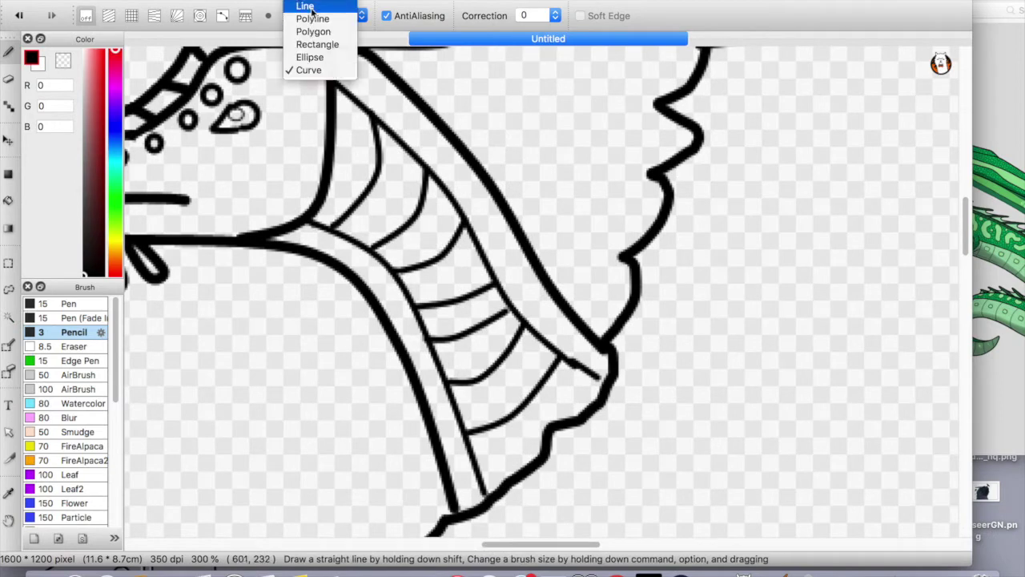
pyautogui.click(299, 6)
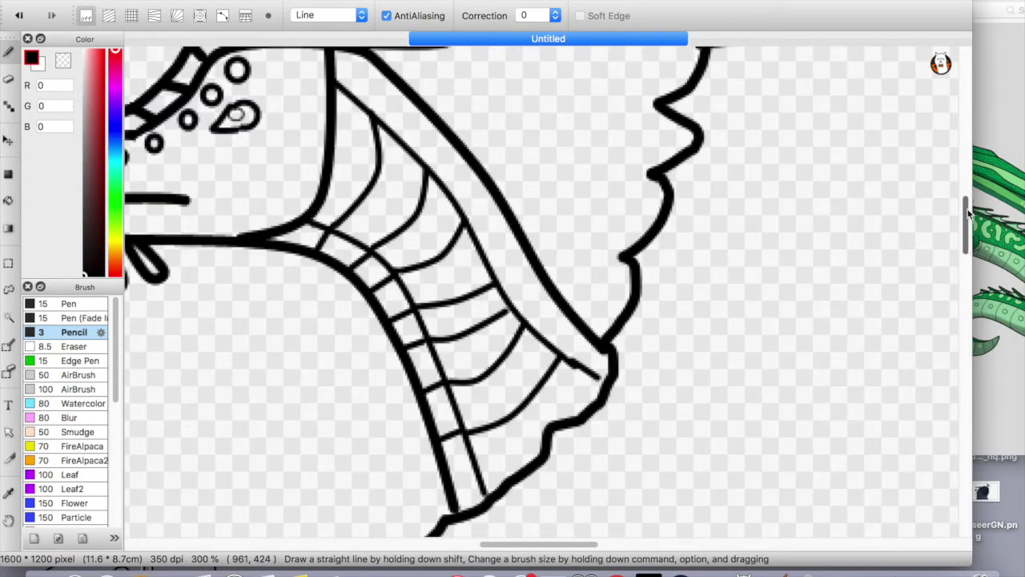
pyautogui.moveTo(964, 219); pyautogui.dragTo(964, 201)
# Step: Extend the neck bands across the strip along the back of the neck with Curve strokes
pyautogui.click(329, 16)
pyautogui.click(300, 79)
pyautogui.scroll(-3, 423, 298)
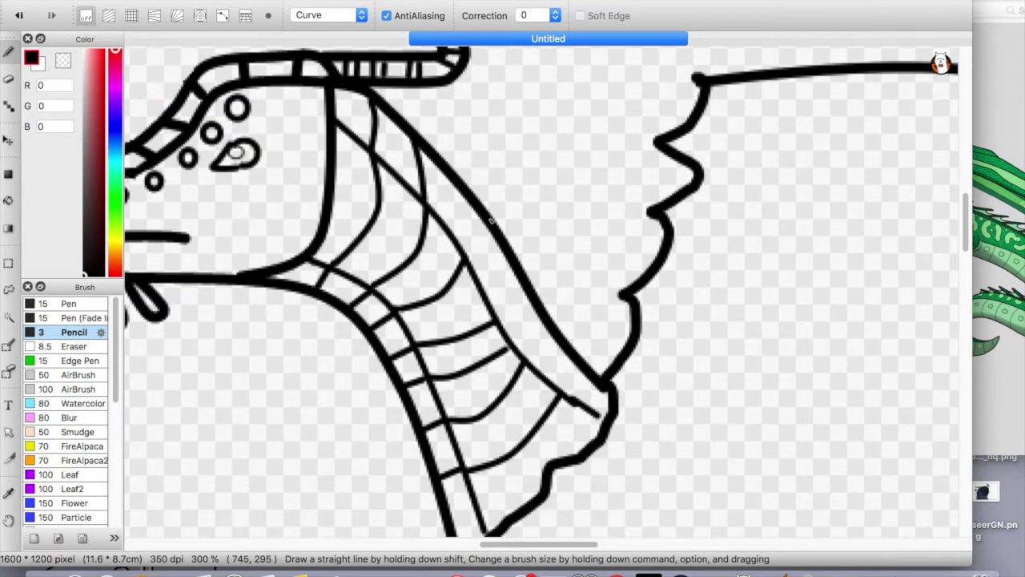
pyautogui.click(1021, 229)
pyautogui.click(969, 265)
# Step: Draw a thin wavy contour above the horn at Pencil width 2 and fill it with short straight cross lines
pyautogui.press('super+minus')
pyautogui.scroll(-3, 970, 263)
pyautogui.scroll(2, 971, 263)
pyautogui.press('super+plus')
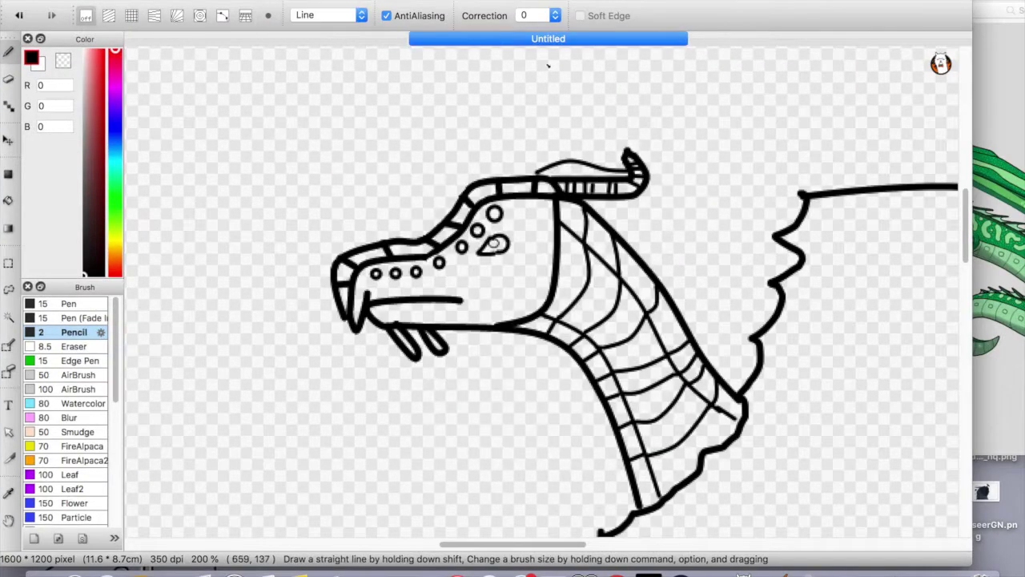
pyautogui.press('super+plus')
pyautogui.press('super+minus')
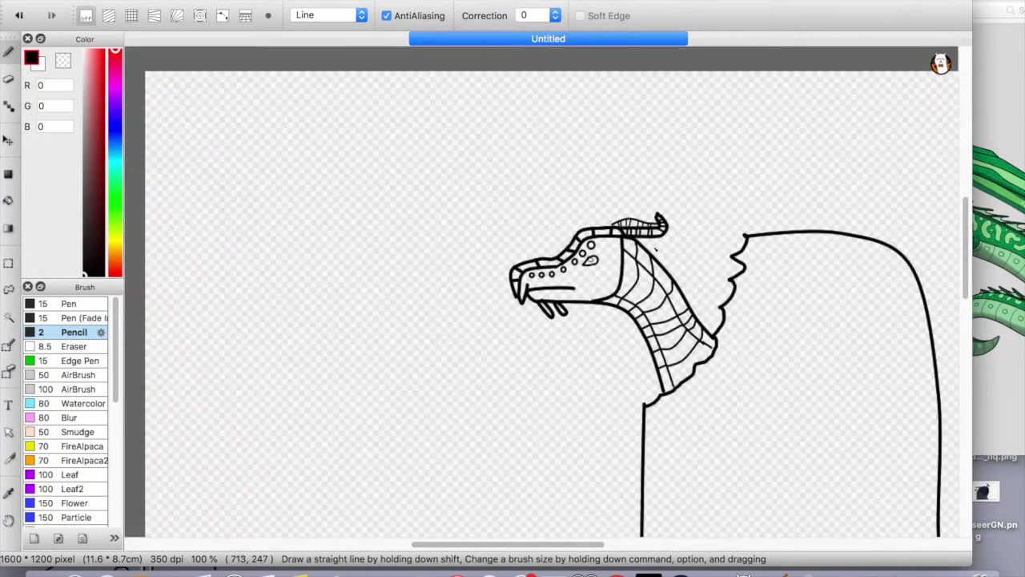
pyautogui.press('super+plus')
pyautogui.press('super+plus')
pyautogui.press('super+plus')
pyautogui.press('super+minus')
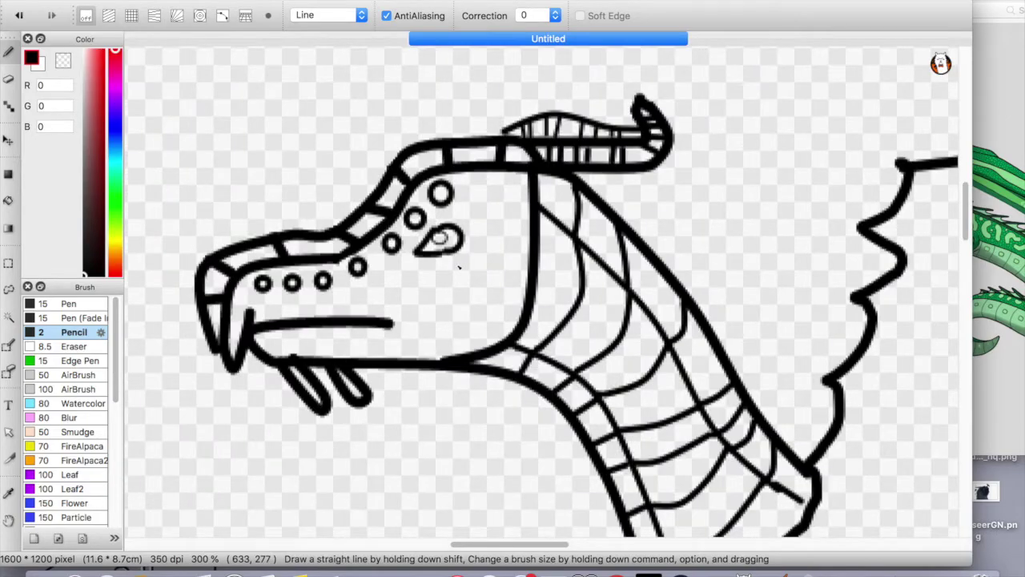
# Step: Draw a small ellipse inside each plate of the throat strip with the Pencil at width 2
pyautogui.press('super+plus')
pyautogui.hscroll(5, 459, 267)
pyautogui.click(329, 14)
pyautogui.click(320, 83)
pyautogui.click(328, 15)
pyautogui.click(320, 71)
pyautogui.moveTo(376, 250); pyautogui.dragTo(397, 263)
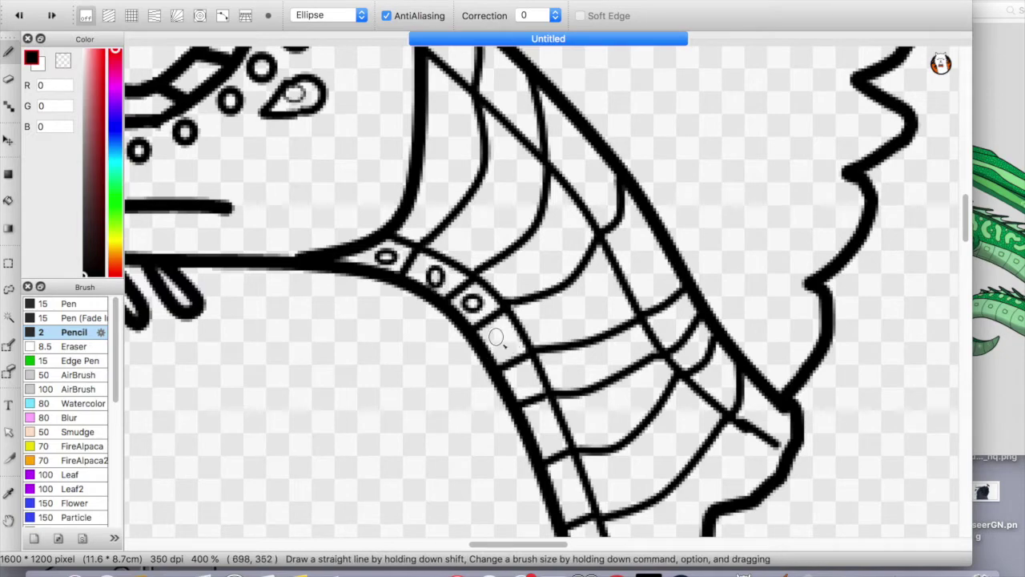
pyautogui.moveTo(490, 327); pyautogui.dragTo(503, 342)
pyautogui.scroll(-5, 513, 320)
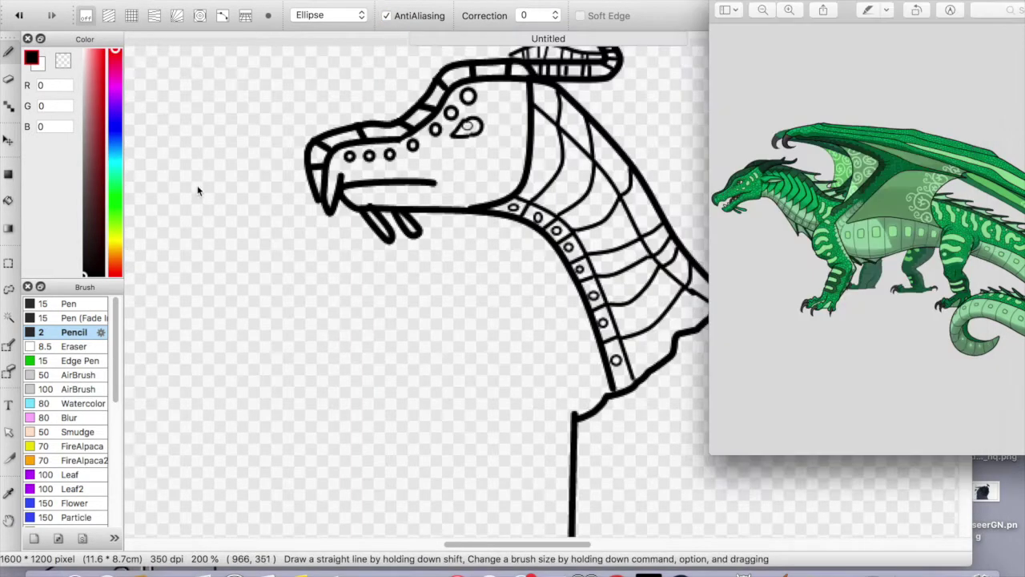
# Step: Set the color to green (R 0, G 136, B 17) and bucket-fill the uppermost segment of the strip along the neck's back
pyautogui.click(198, 185)
pyautogui.click(116, 183)
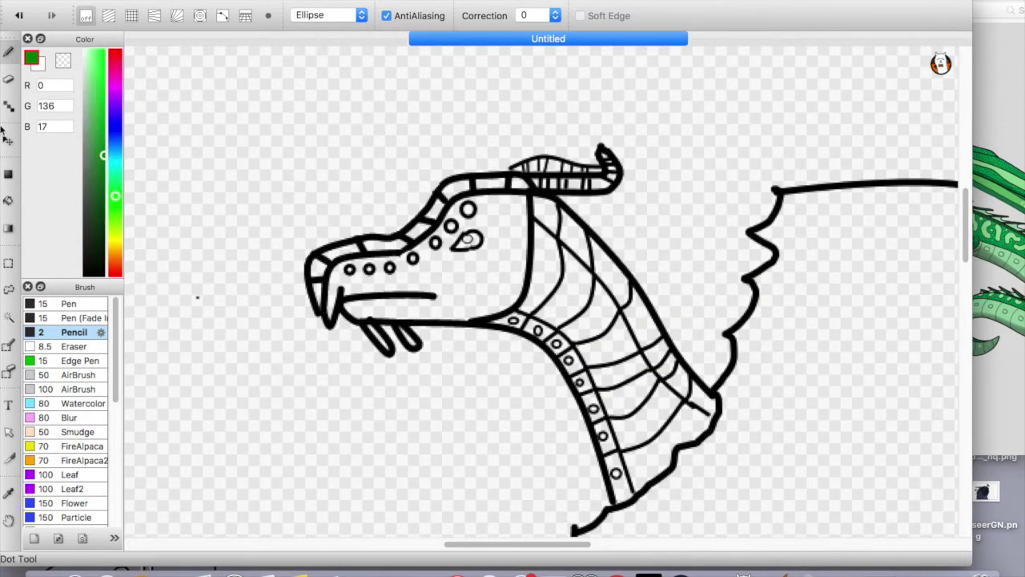
pyautogui.press('g')
pyautogui.scroll(5, 535, 207)
pyautogui.click(536, 207)
# Step: Touch up the pale edge pixels around the green neck segment with the freehand Pencil
pyautogui.scroll(5, 535, 207)
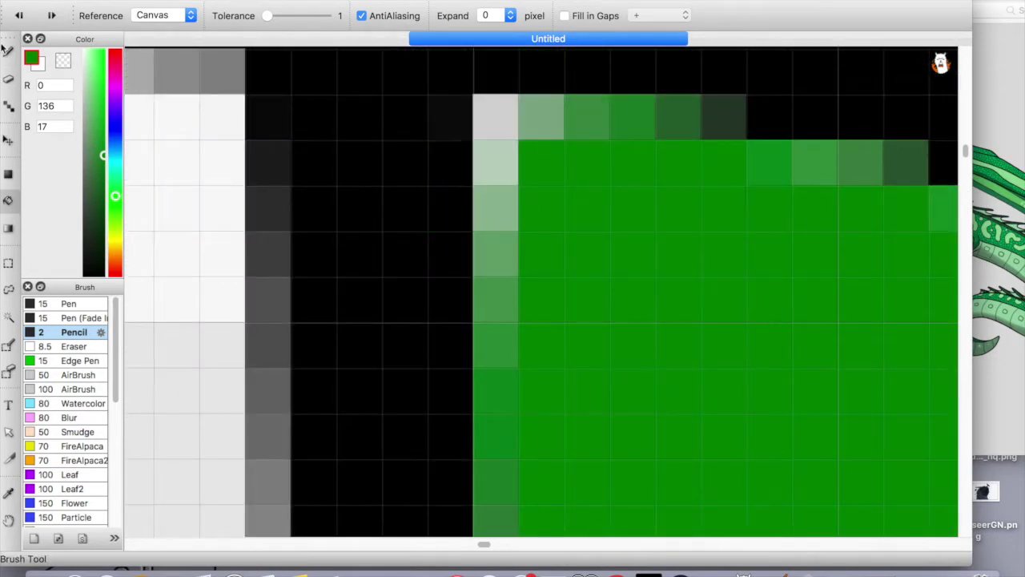
pyautogui.press('b')
pyautogui.moveTo(529, 188); pyautogui.dragTo(525, 168)
pyautogui.hotkey('ctrl', 'z')
pyautogui.moveTo(497, 313)
pyautogui.mouseDown()
pyautogui.moveTo(521, 165)
pyautogui.moveTo(465, 256)
pyautogui.mouseUp()
pyautogui.scroll(-3, 465, 256)
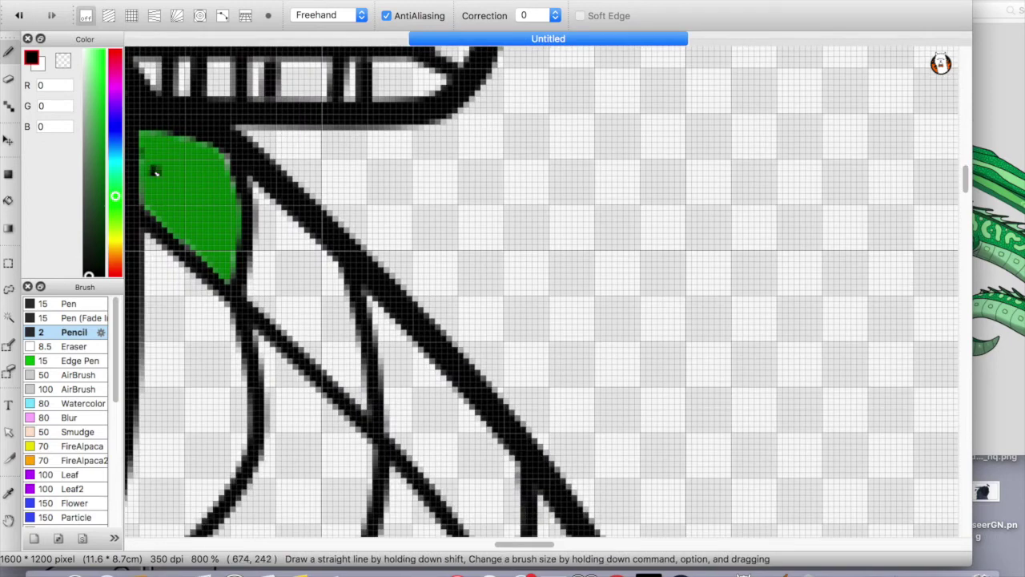
pyautogui.hotkey('ctrl', 'z')
pyautogui.hotkey('ctrl', 'shift', 'z')
# Step: Sample the green from the filled segment and bucket-fill the remaining segments along the back of the neck
pyautogui.keyDown('alt'); pyautogui.click(155, 172); pyautogui.keyUp('alt')
pyautogui.click(8, 199)
pyautogui.click(304, 305)
pyautogui.scroll(-5, 964, 183)
pyautogui.scroll(-5, 906, 248)
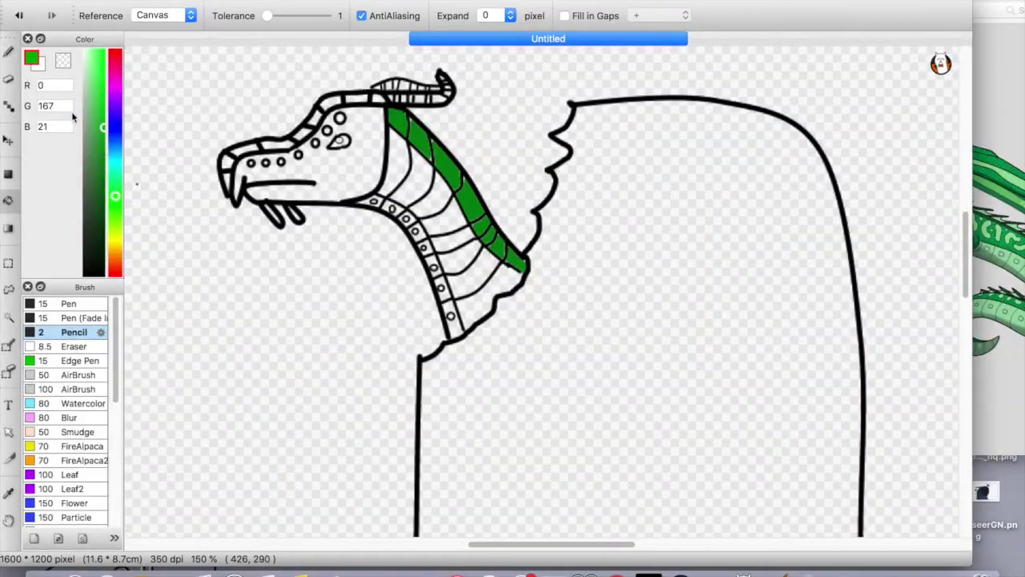
# Step: Bucket-fill the wide bands of the neck with bright green and the throat plates with light green (R 132, G 223, B 144)
pyautogui.scroll(3, 385, 191)
pyautogui.click(443, 213)
pyautogui.click(503, 274)
pyautogui.click(526, 319)
pyautogui.click(550, 366)
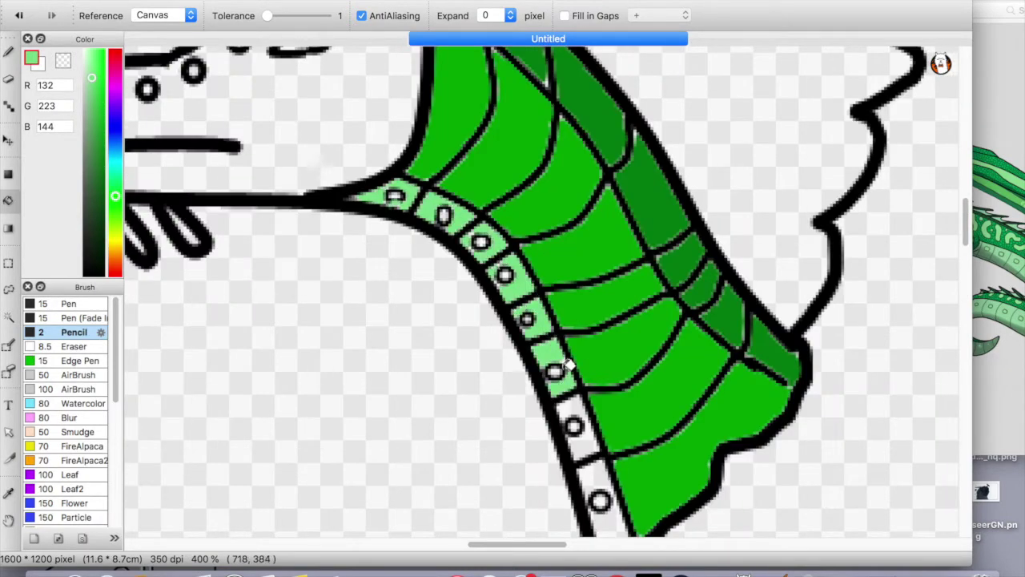
pyautogui.scroll(2, 550, 366)
pyautogui.scroll(-3, 550, 366)
pyautogui.click(645, 296)
pyautogui.scroll(3, 649, 295)
pyautogui.scroll(-8, 733, 284)
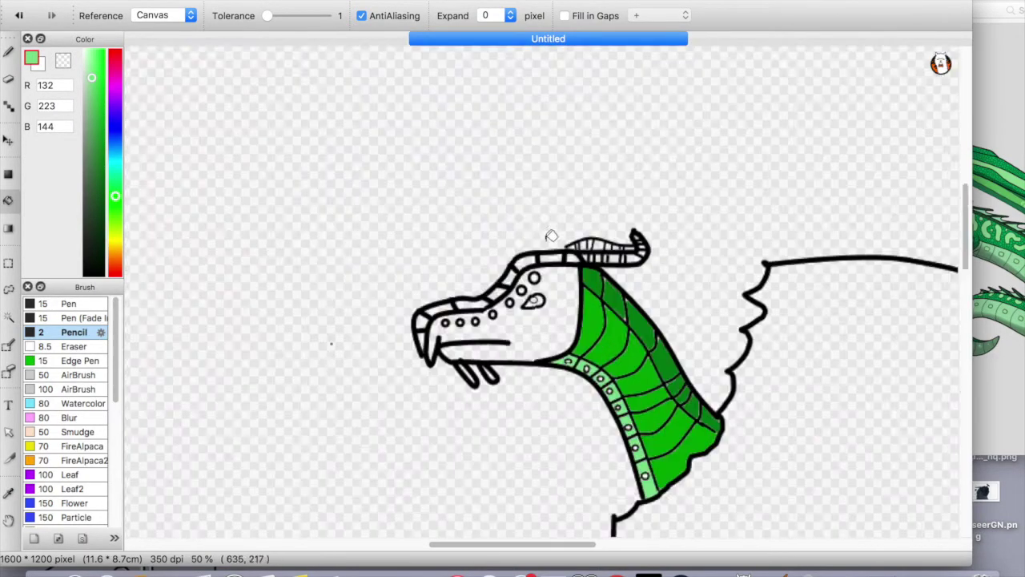
# Step: Bucket-fill the dragon's head with green (R 67, G 179, B 81) and the crest segments along the snout with a darker green
pyautogui.click(543, 369)
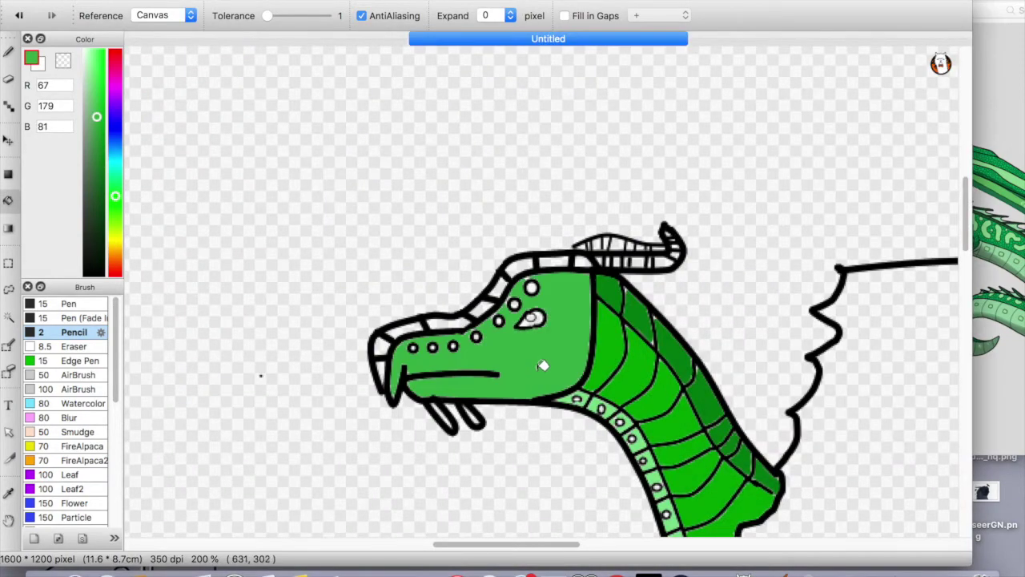
pyautogui.scroll(3, 418, 337)
pyautogui.scroll(-3, 541, 181)
pyautogui.click(463, 242)
pyautogui.click(487, 227)
pyautogui.click(529, 222)
# Step: Set the color to dark green (R 14, G 92, B 23) and bucket-fill the lower row of horn segments
pyautogui.scroll(1, 614, 170)
pyautogui.keyDown('alt'); pyautogui.click(682, 154); pyautogui.keyUp('alt')
pyautogui.scroll(1, 763, 157)
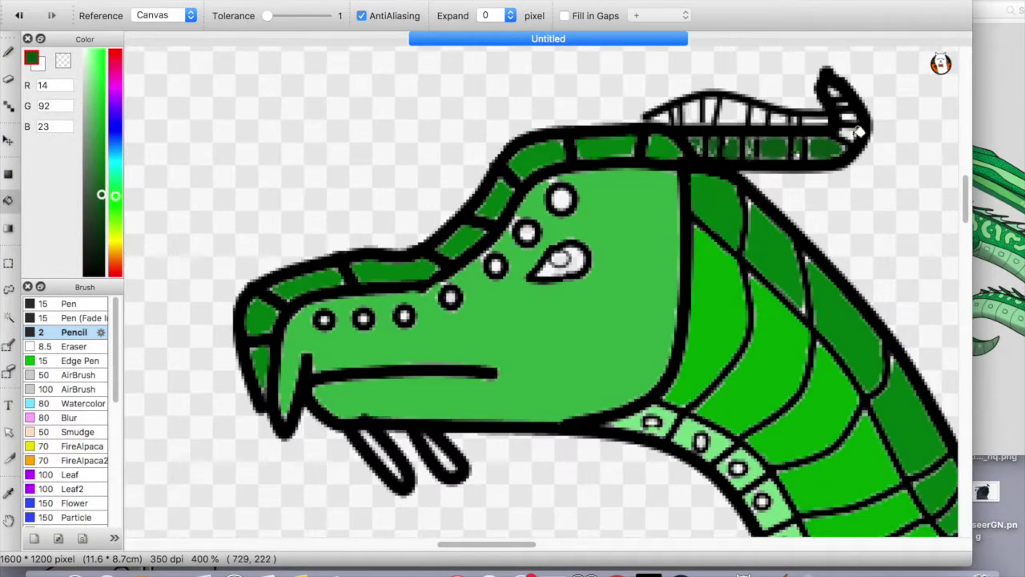
# Step: Paint the small segments in the horn's upper row and touch up the lower row with the freehand Pencil in the dark green
pyautogui.scroll(3, 857, 132)
pyautogui.press('b')
pyautogui.moveTo(513, 265); pyautogui.dragTo(648, 218)
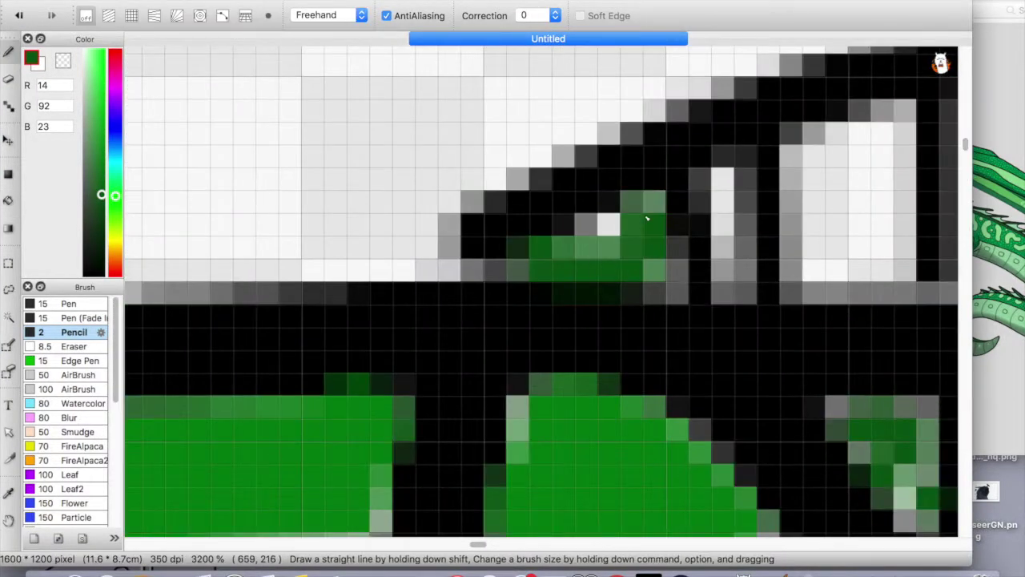
pyautogui.scroll(1, 723, 275)
pyautogui.scroll(-2, 723, 275)
pyautogui.moveTo(705, 240)
pyautogui.mouseDown()
pyautogui.moveTo(723, 225)
pyautogui.moveTo(762, 230)
pyautogui.mouseUp()
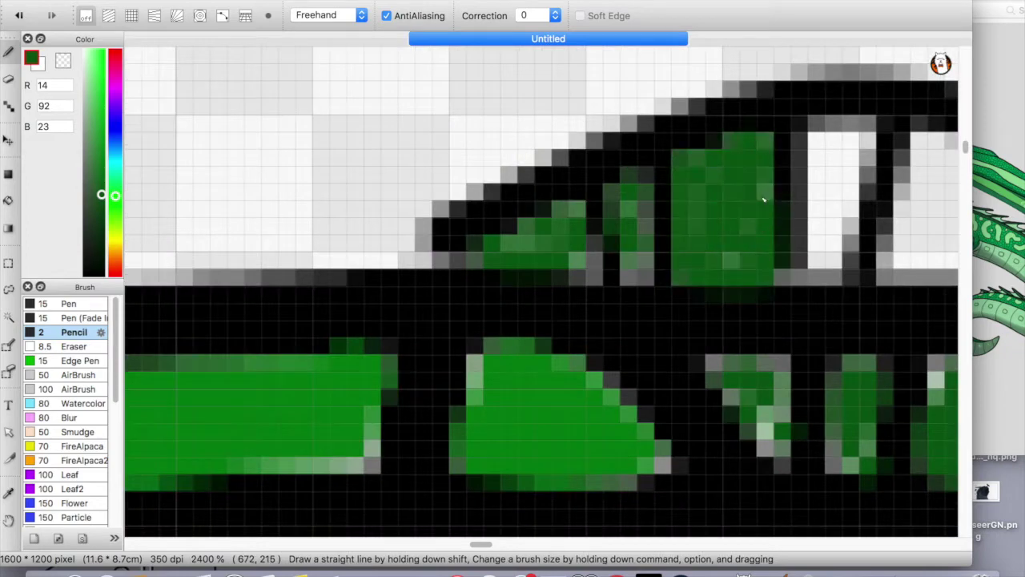
pyautogui.hscroll(5, 762, 229)
pyautogui.moveTo(449, 361); pyautogui.dragTo(481, 449)
pyautogui.moveTo(645, 360); pyautogui.dragTo(657, 400)
pyautogui.moveTo(789, 360); pyautogui.dragTo(806, 475)
pyautogui.moveTo(553, 120)
pyautogui.mouseDown()
pyautogui.moveTo(561, 265)
pyautogui.moveTo(584, 200)
pyautogui.mouseUp()
pyautogui.moveTo(641, 208)
pyautogui.mouseDown()
pyautogui.moveTo(696, 240)
pyautogui.moveTo(647, 152)
pyautogui.moveTo(745, 292)
pyautogui.mouseUp()
# Step: Set the Pencil width to 4 px and paint the remaining unfilled segments toward the horn's curled tip
pyautogui.scroll(-10, 745, 292)
pyautogui.click(100, 332)
pyautogui.doubleClick(636, 347)
pyautogui.press('BackSpace')
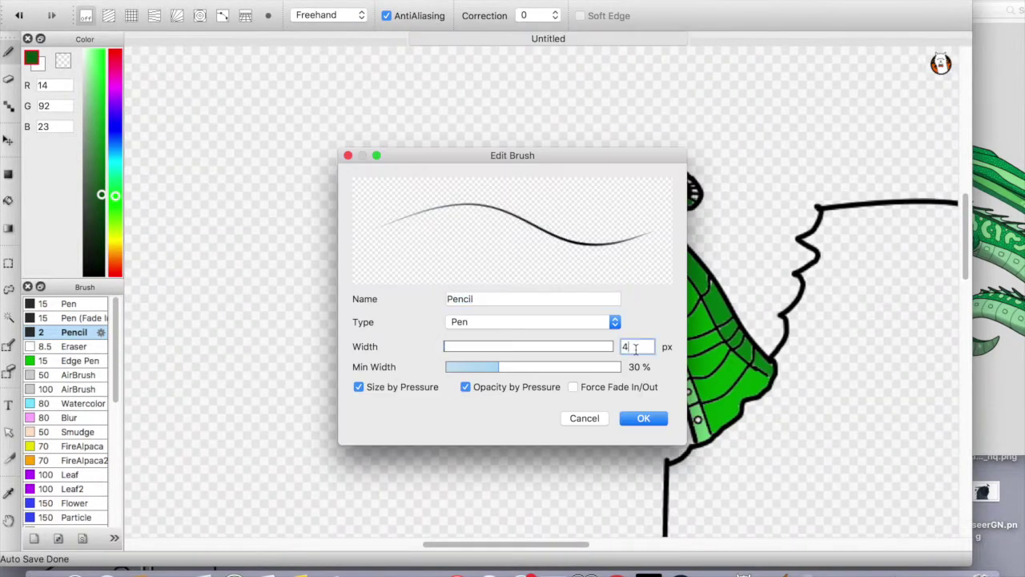
pyautogui.write('4')
pyautogui.press('Return')
pyautogui.scroll(8, 635, 347)
pyautogui.scroll(1, 559, 310)
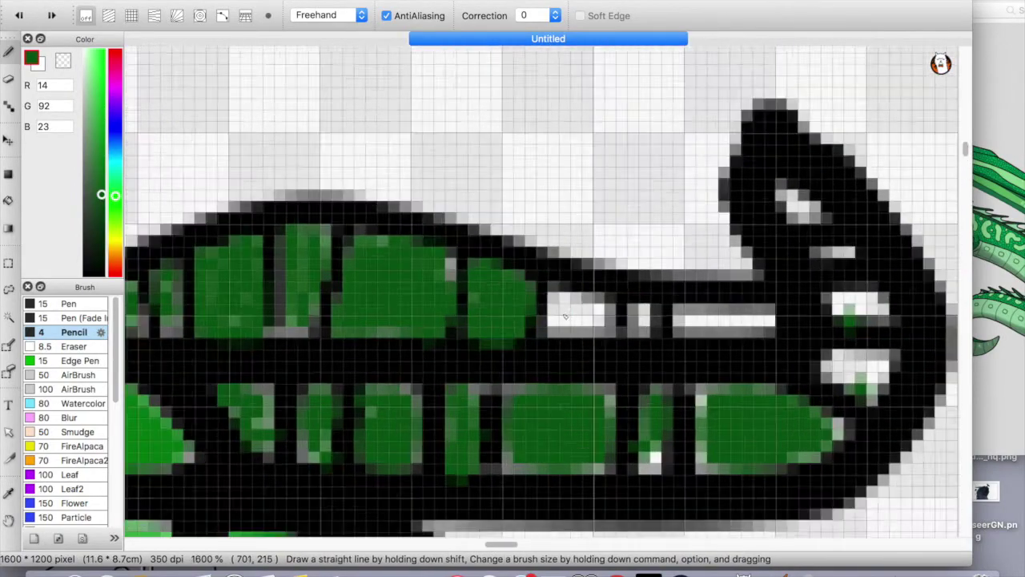
pyautogui.scroll(-6, 559, 310)
pyautogui.scroll(10, 559, 310)
pyautogui.scroll(-8, 341, 281)
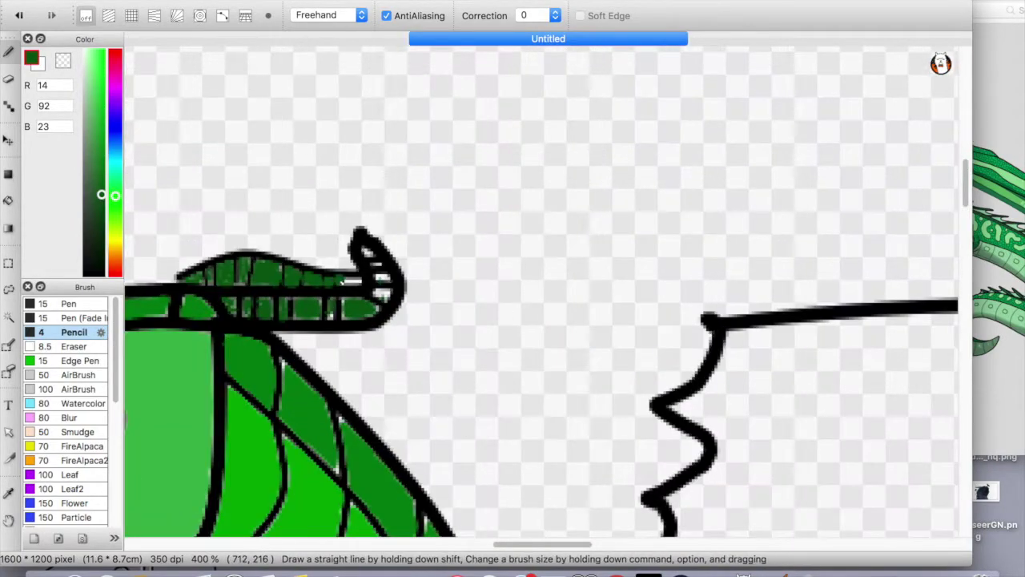
pyautogui.scroll(-3, 383, 277)
# Step: Find the layer window command through the application's help search and display the layer list
pyautogui.click(176, 0)
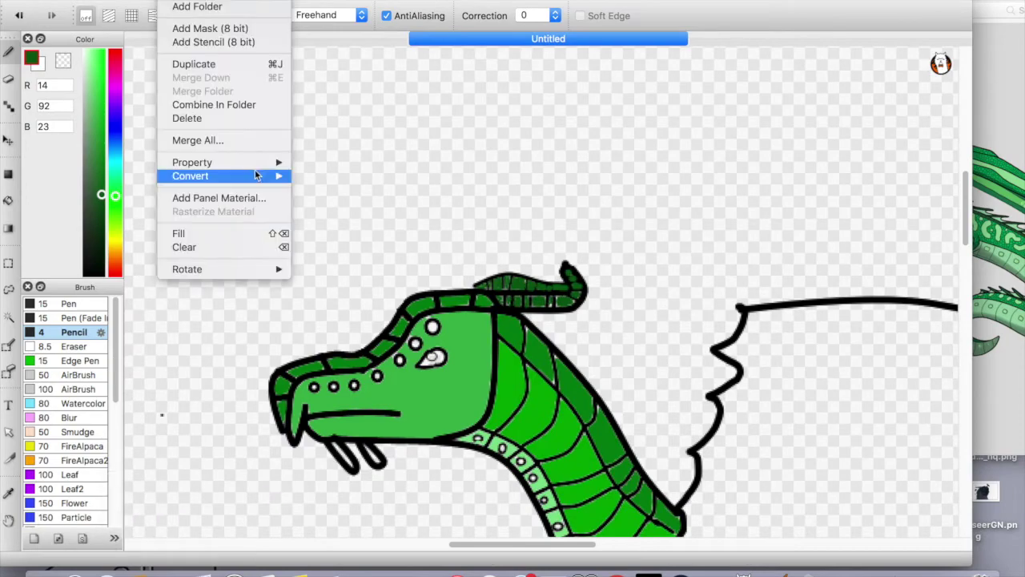
pyautogui.press('Escape')
pyautogui.scroll(-4, 252, 348)
pyautogui.click(369, 0)
pyautogui.press('Escape')
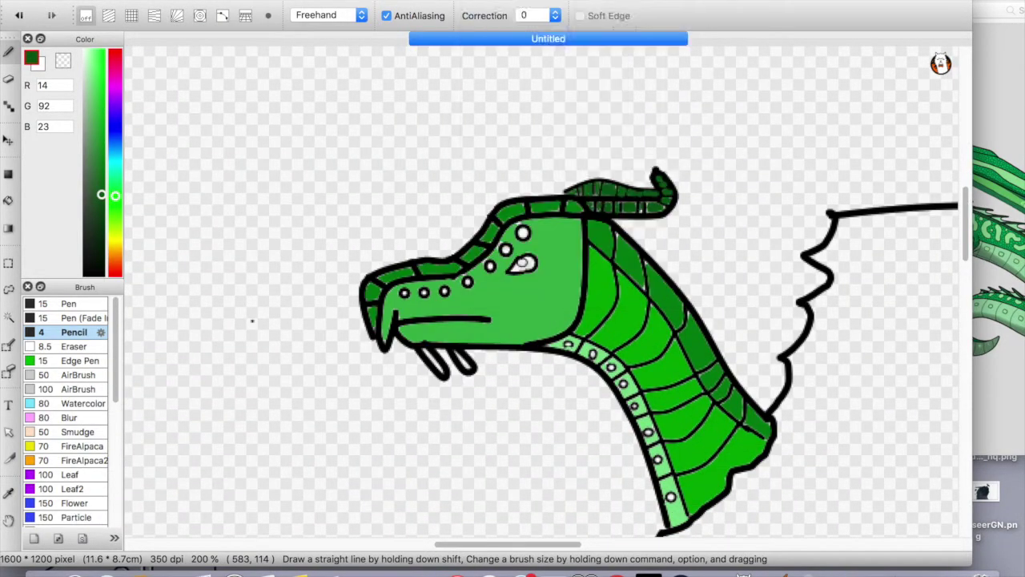
pyautogui.click(489, 0)
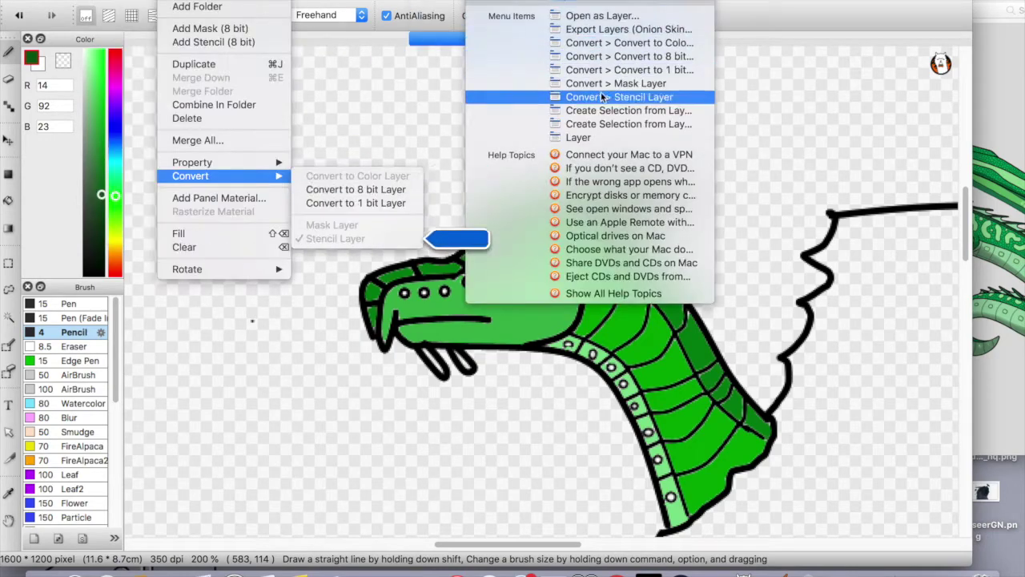
pyautogui.click(529, 137)
# Step: Check which parts of the drawing belong to Layer1 and Folder3
pyautogui.scroll(3, 631, 253)
pyautogui.scroll(-3, 631, 253)
pyautogui.click(771, 213)
pyautogui.scroll(-2, 408, 288)
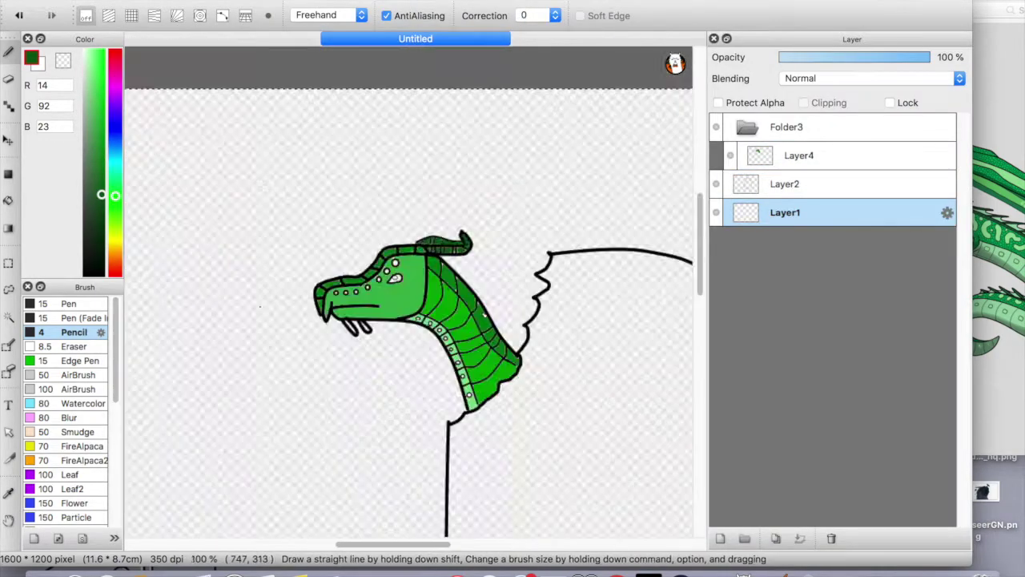
pyautogui.scroll(2, 409, 288)
pyautogui.click(779, 127)
pyautogui.click(716, 126)
pyautogui.scroll(-5, 606, 201)
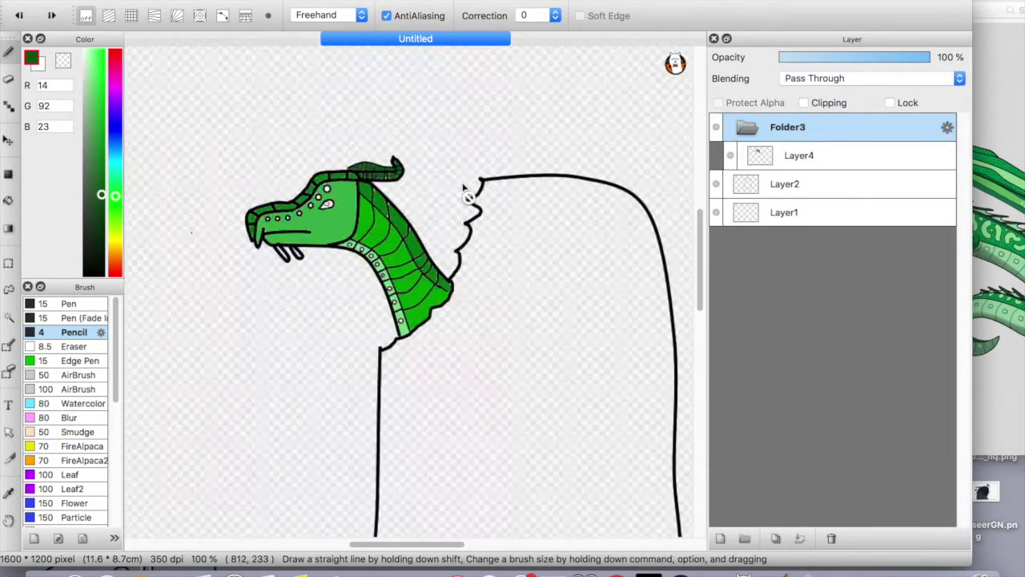
# Step: Switch the Pencil to Ellipse drawing mode and set its width to 5 px
pyautogui.doubleClick(74, 332)
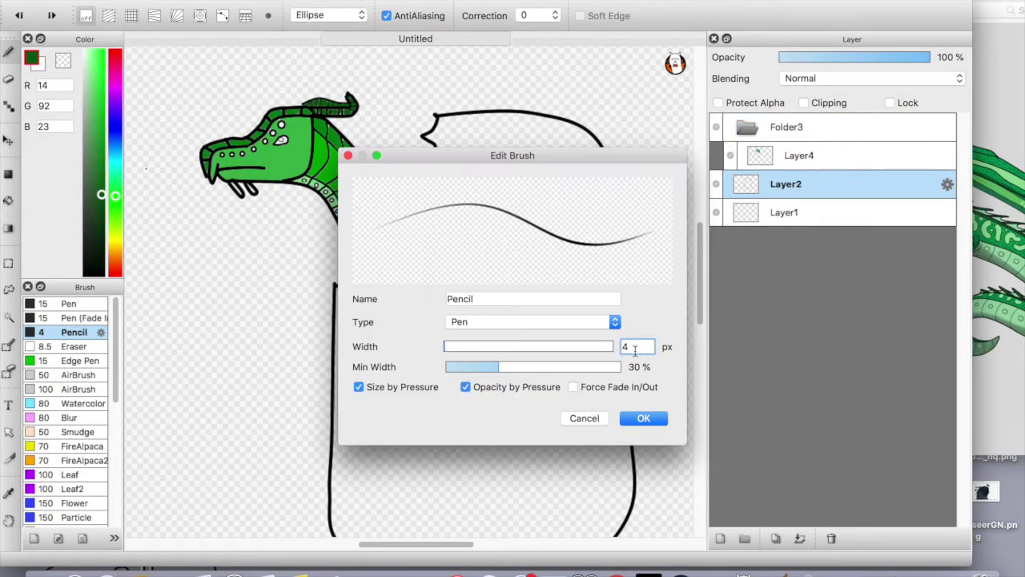
pyautogui.click(643, 416)
pyautogui.scroll(3, 476, 231)
# Step: Add a new layer and place it directly above Layer2, below Folder3
pyautogui.click(787, 126)
pyautogui.scroll(-3, 369, 336)
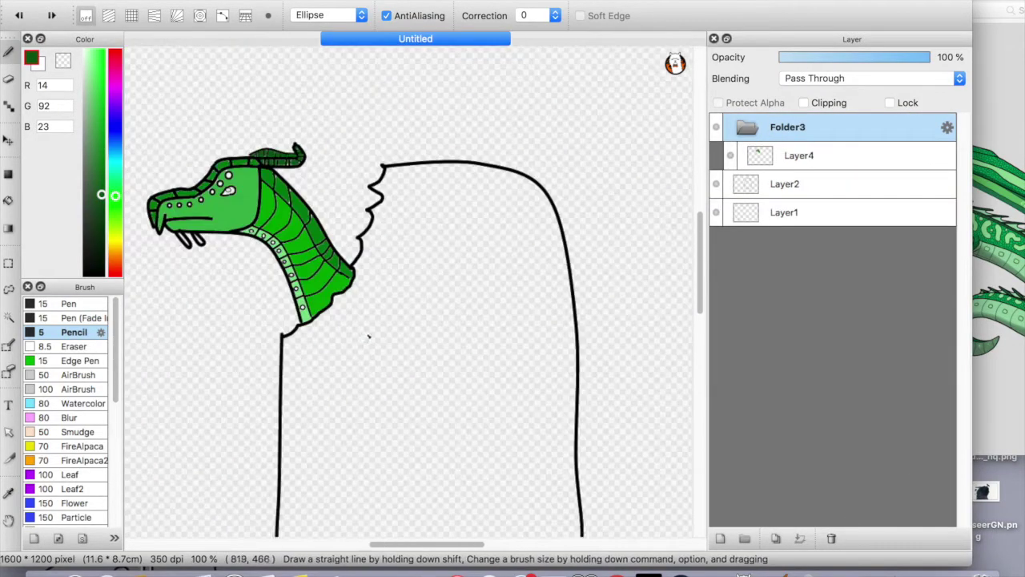
pyautogui.scroll(1, 385, 226)
pyautogui.click(769, 188)
pyautogui.press('super+shift+n')
pyautogui.click(784, 240)
pyautogui.click(798, 155)
pyautogui.moveTo(785, 212); pyautogui.dragTo(795, 184)
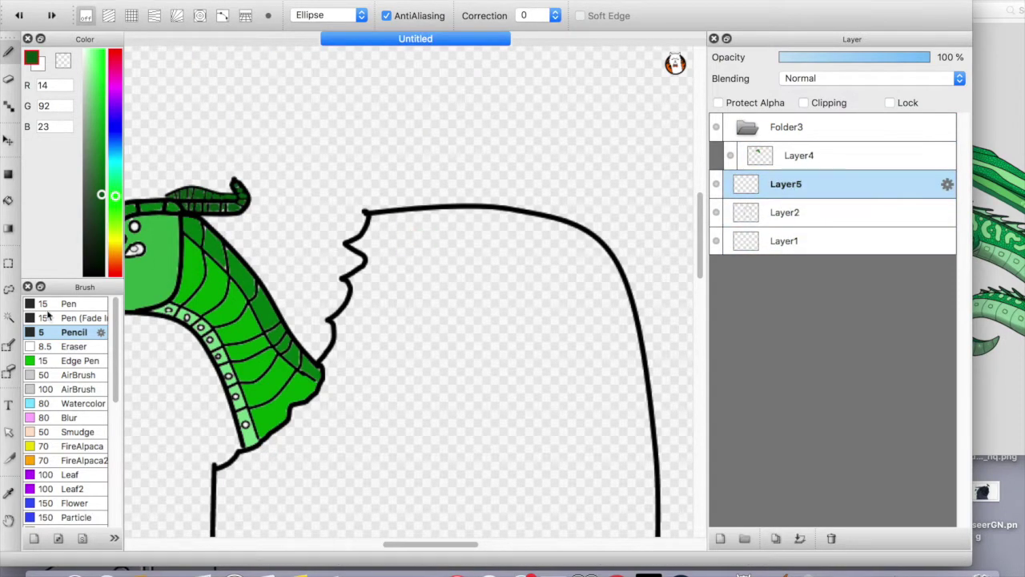
# Step: Sample black from the egg outline and draw a row of six ovals just inside the egg's upper edge
pyautogui.keyDown('alt'); pyautogui.click(424, 210); pyautogui.keyUp('alt')
pyautogui.moveTo(391, 221); pyautogui.dragTo(389, 224)
pyautogui.scroll(3, 465, 445)
pyautogui.moveTo(409, 161)
pyautogui.mouseDown()
pyautogui.moveTo(405, 201)
pyautogui.moveTo(409, 165)
pyautogui.mouseUp()
pyautogui.hscroll(3, 455, 344)
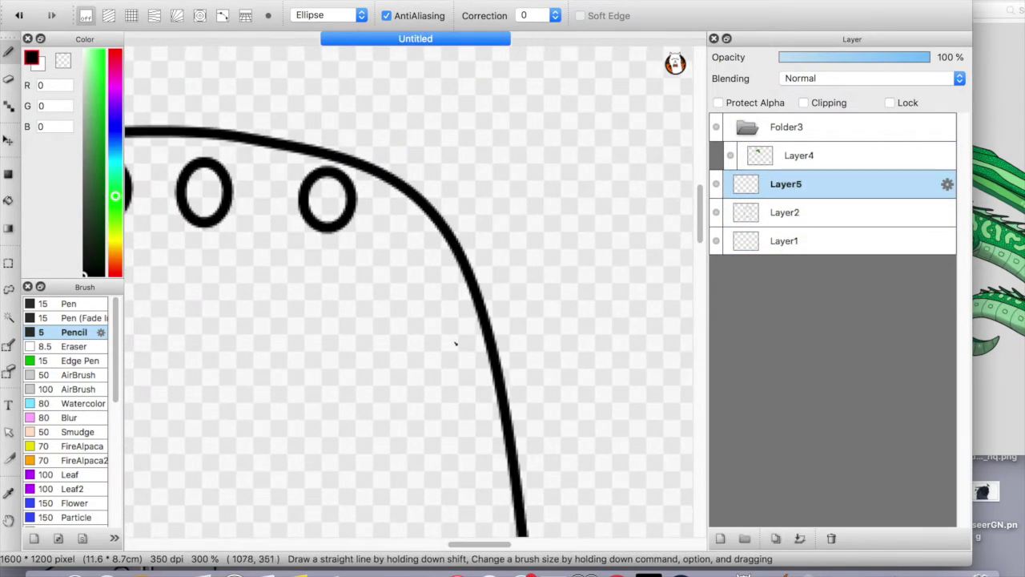
pyautogui.scroll(4, 448, 217)
pyautogui.scroll(-5, 430, 252)
pyautogui.press('super+z')
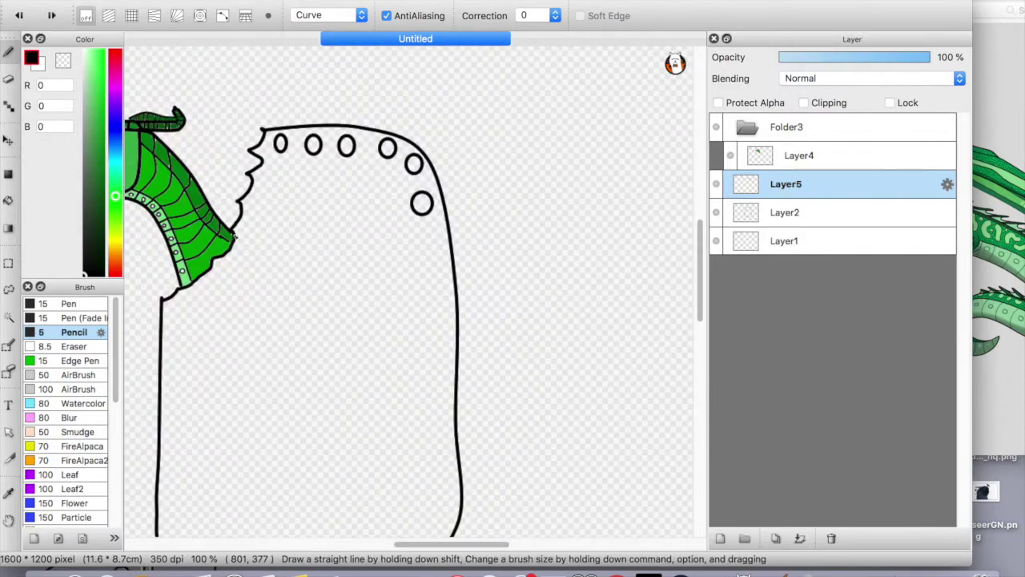
# Step: Try drawing two wavy lines across the egg from the base of the neck in Curve mode
pyautogui.doubleClick(450, 237)
pyautogui.scroll(1, 213, 263)
pyautogui.click(234, 243)
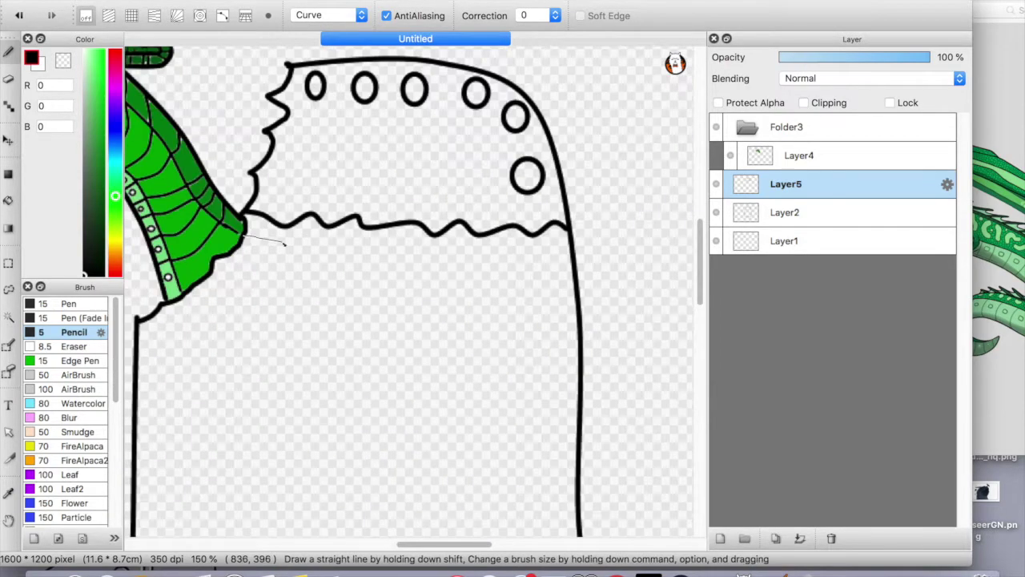
pyautogui.doubleClick(552, 240)
pyautogui.scroll(2, 302, 176)
pyautogui.press('super+z')
pyautogui.press('super+z')
pyautogui.scroll(-2, 302, 176)
# Step: Draw two jagged curves, one below the other, across the egg's upper part from the crack by the neck to the far edge
pyautogui.click(290, 143)
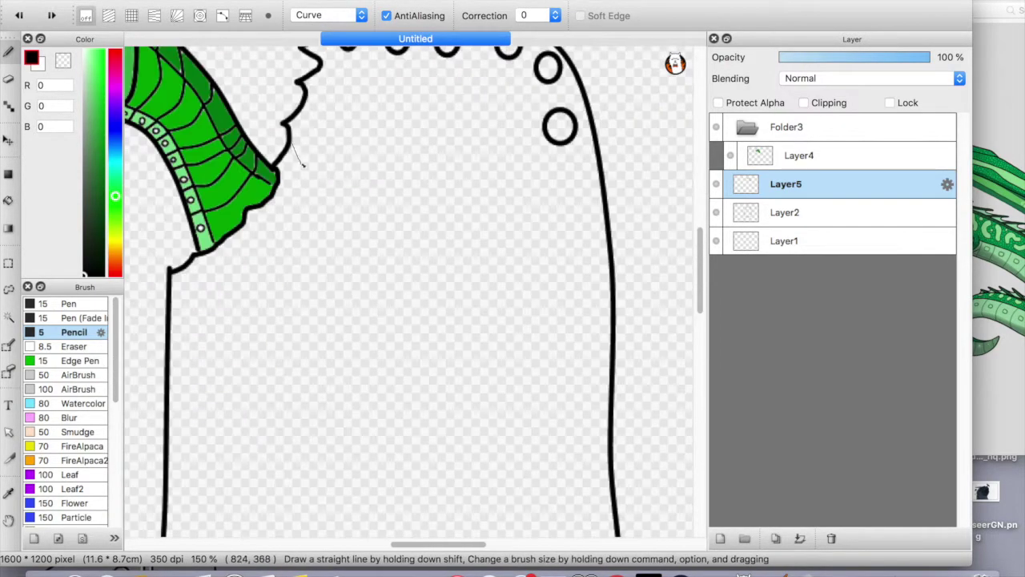
pyautogui.doubleClick(594, 171)
pyautogui.click(278, 171)
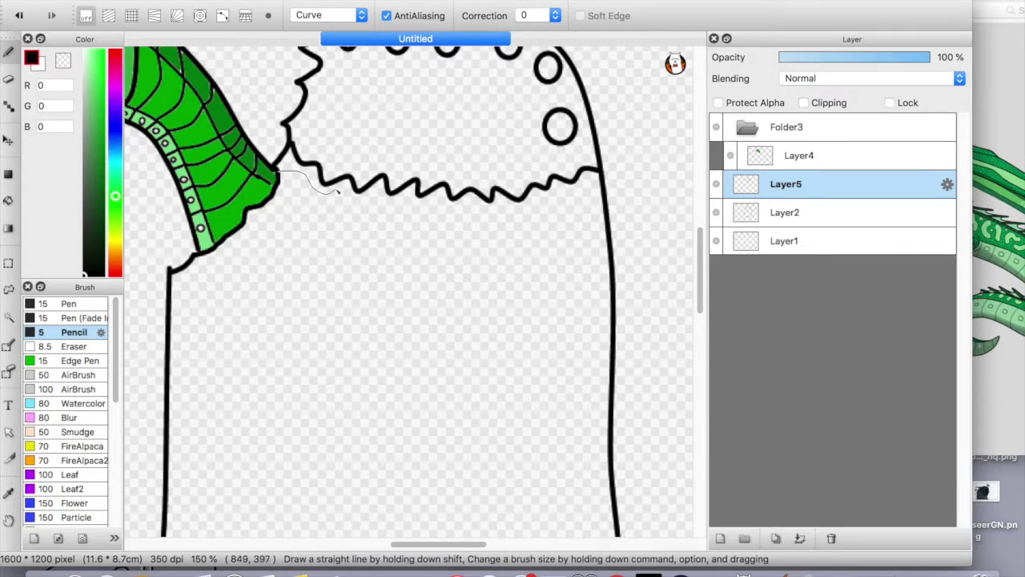
pyautogui.doubleClick(601, 189)
pyautogui.scroll(-1, 265, 305)
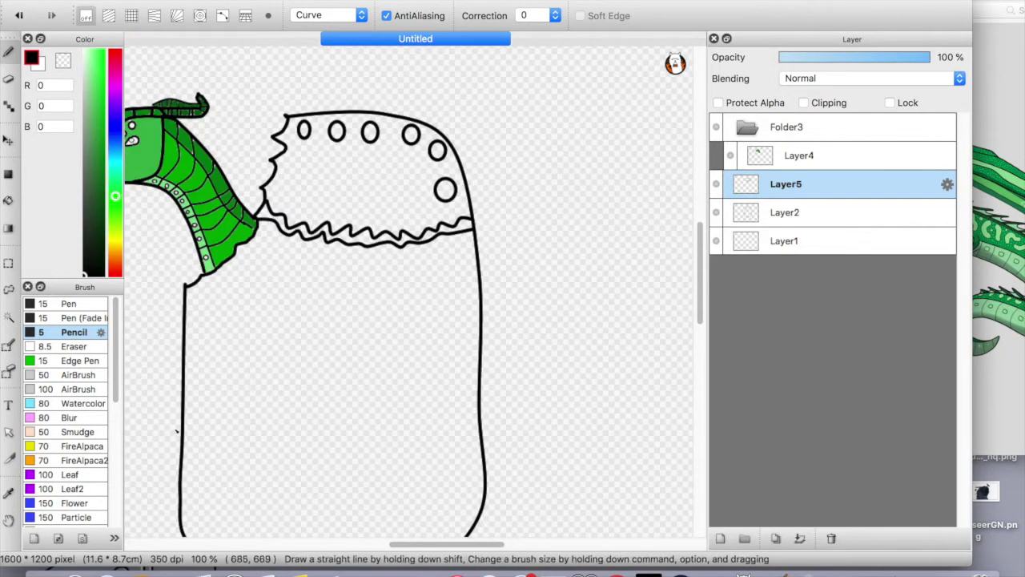
# Step: Draw a band of two wavy curves across the egg's middle and a jagged, arched band across its lower part
pyautogui.doubleClick(478, 324)
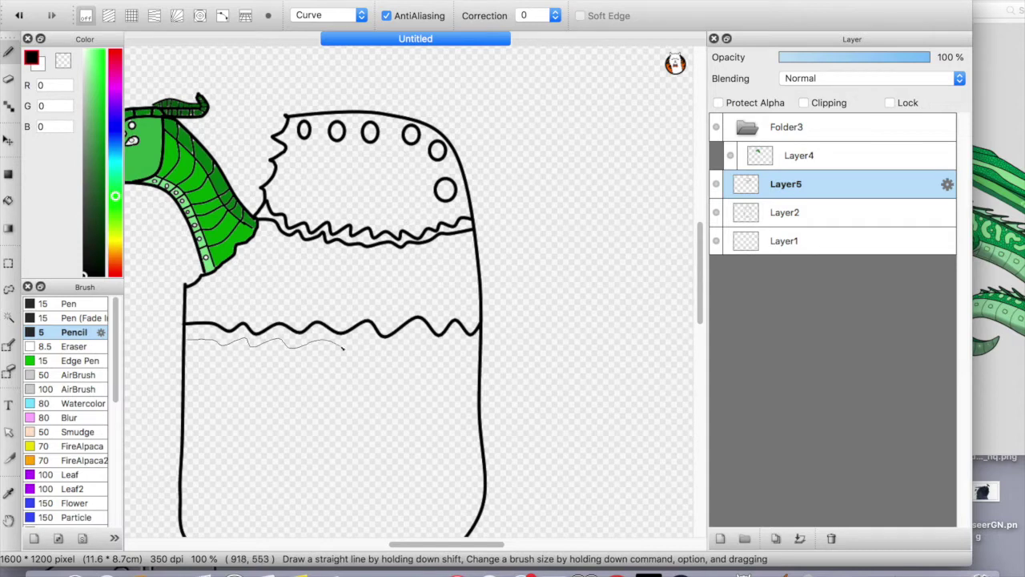
pyautogui.doubleClick(480, 338)
pyautogui.scroll(-2, 172, 420)
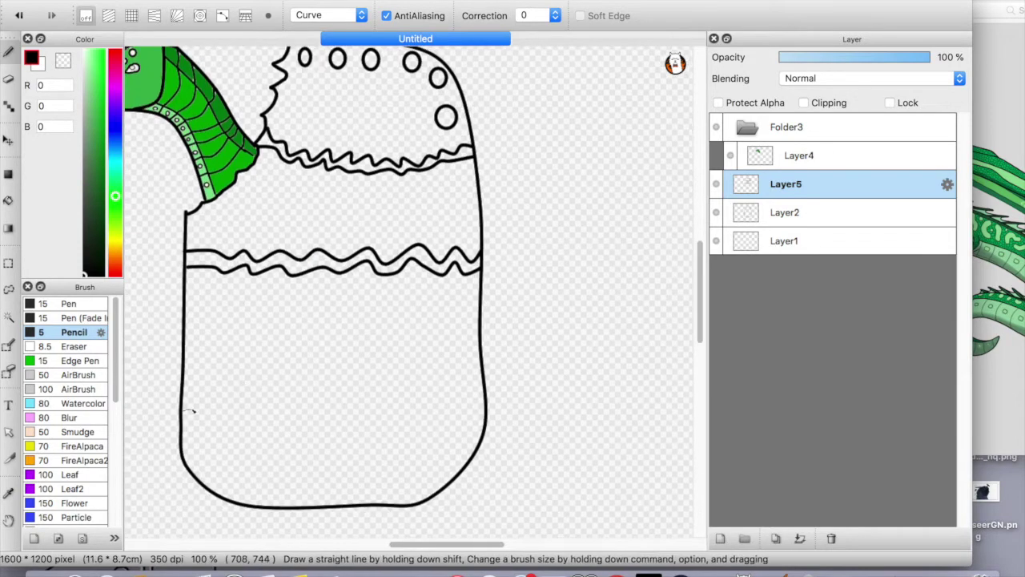
pyautogui.doubleClick(487, 410)
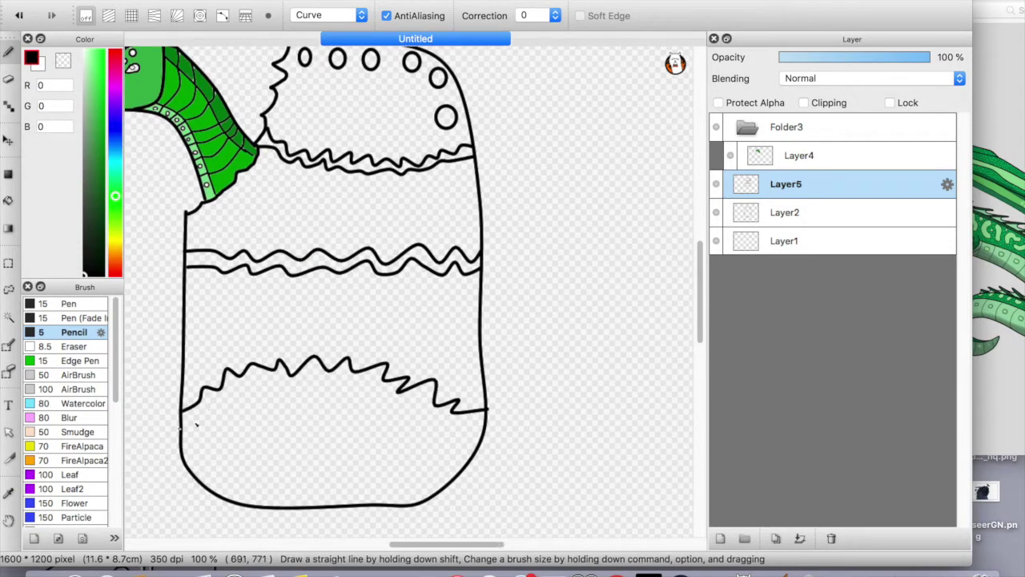
pyautogui.press('super+z')
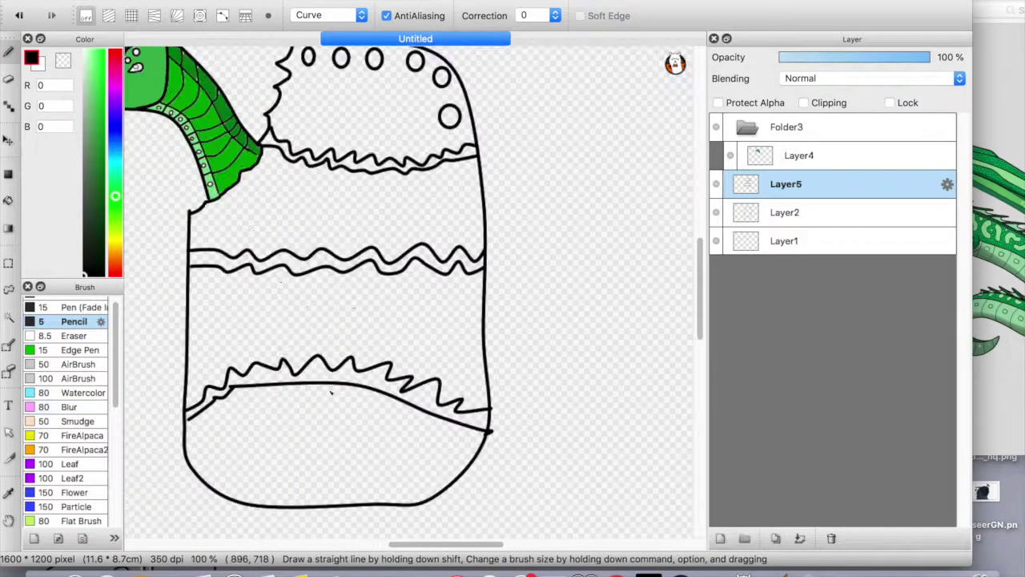
# Step: Switch the Pencil to Ellipse mode and draw ovals along the egg's sides and bottom edge
pyautogui.click(328, 15)
pyautogui.click(309, 57)
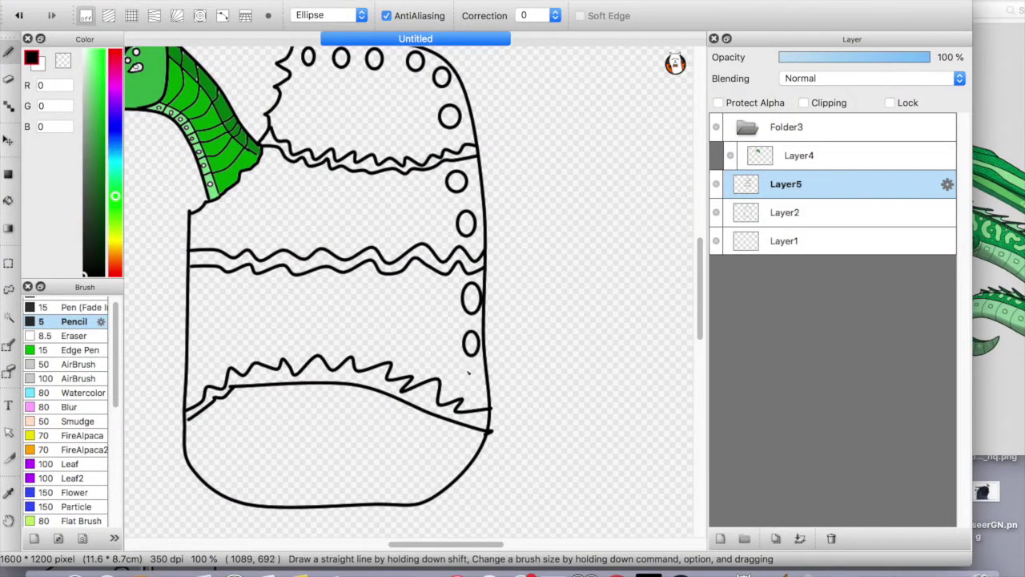
pyautogui.hscroll(-3, 433, 483)
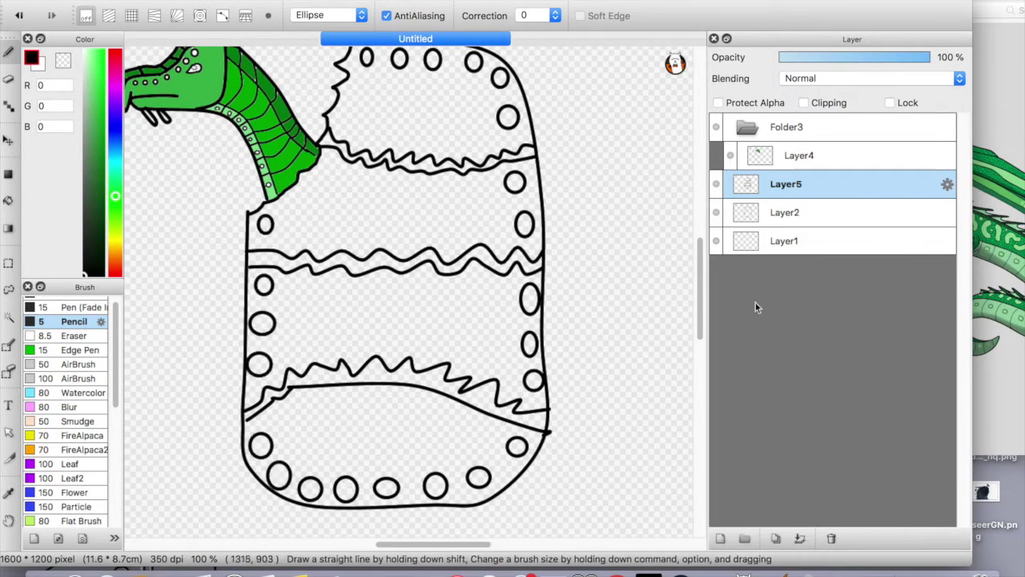
# Step: Try filling the egg's large sections with dark green (R 38, G 137, B 50) and the top band with brighter green (R 21, G 171, B 40)
pyautogui.scroll(3, 400, 281)
pyautogui.scroll(-3, 400, 281)
pyautogui.click(101, 133)
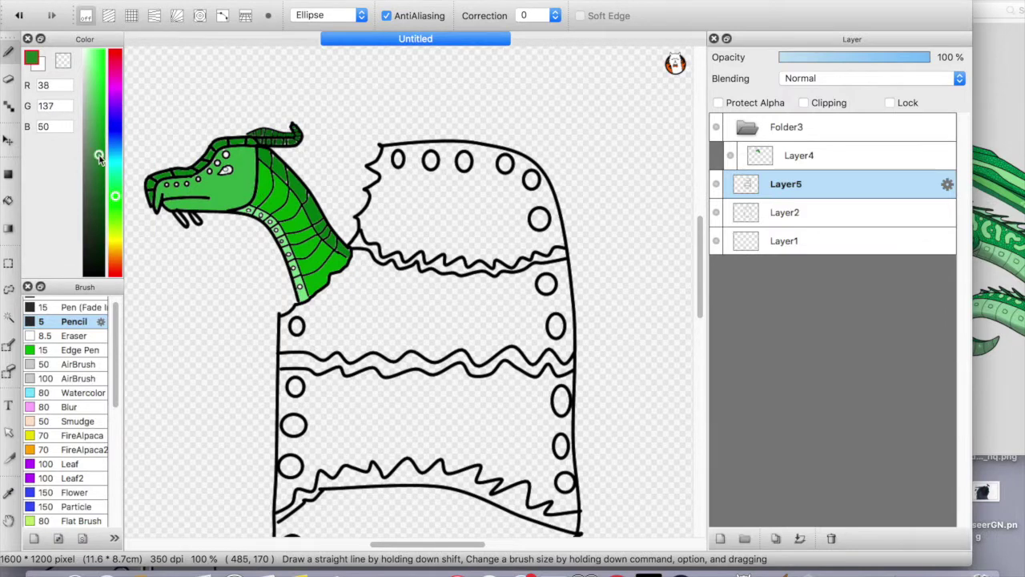
pyautogui.press('g')
pyautogui.click(457, 222)
pyautogui.click(424, 313)
pyautogui.click(425, 424)
pyautogui.scroll(-3, 424, 400)
pyautogui.click(393, 403)
pyautogui.click(449, 172)
pyautogui.click(368, 156)
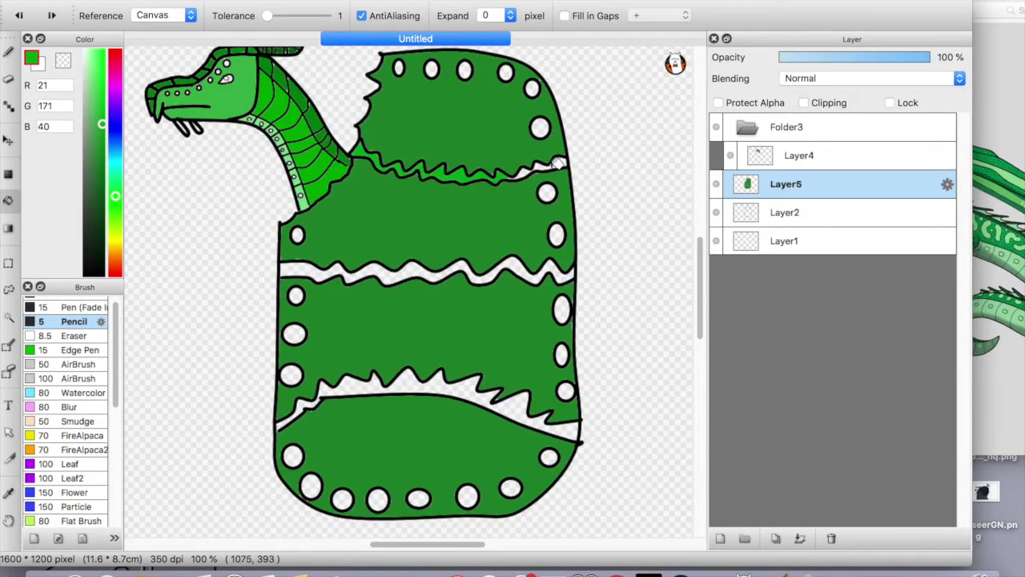
# Step: Undo the green bucket fills on the egg's sections and band
pyautogui.hotkey('ctrl', 'z')
pyautogui.hotkey('ctrl', 'z')
pyautogui.hotkey('ctrl', 'z')
pyautogui.hotkey('ctrl', 'z')
pyautogui.hotkey('ctrl', 'z')
pyautogui.hotkey('ctrl', 'z')
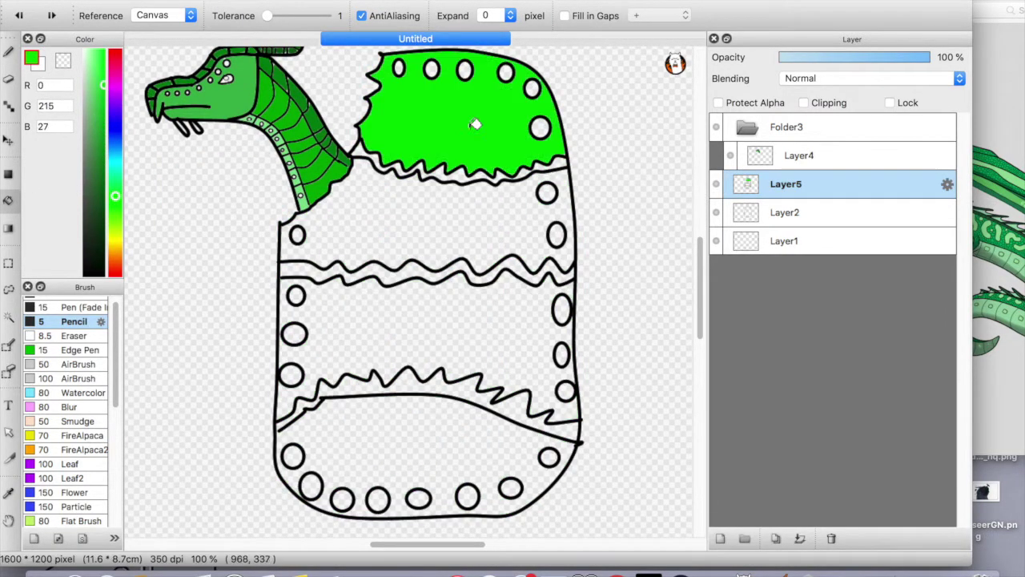
# Step: Bucket-fill the egg's large sections with medium green and the wavy and jagged bands between them with a darker green
pyautogui.click(460, 320)
pyautogui.click(97, 133)
pyautogui.click(381, 153)
pyautogui.click(451, 263)
pyautogui.click(491, 402)
pyautogui.scroll(-2, 312, 332)
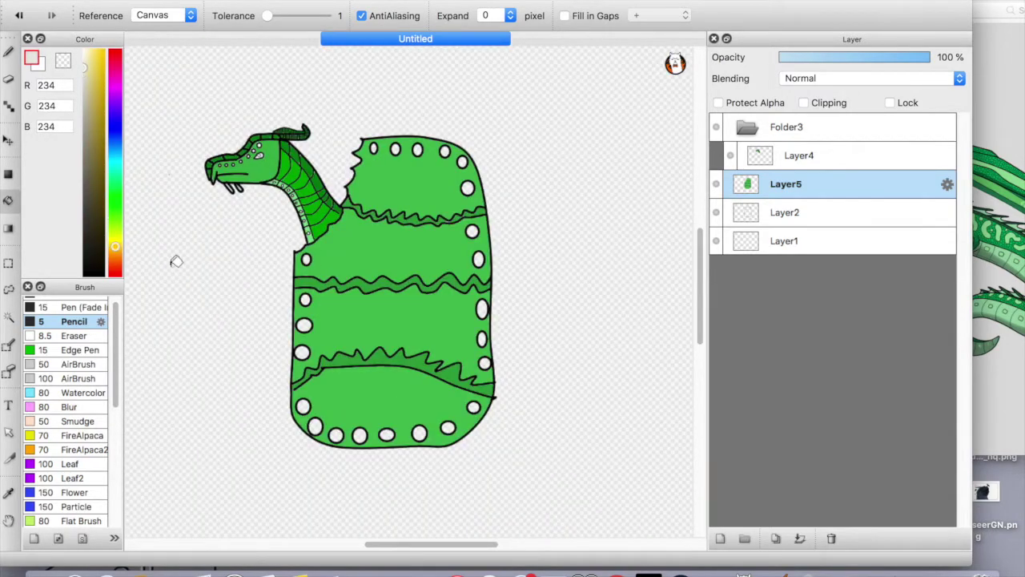
# Step: Set the color to white (R 255, G 255, B 255) and bucket-fill the ovals along the egg's edge
pyautogui.scroll(5, 297, 419)
pyautogui.scroll(-3, 227, 267)
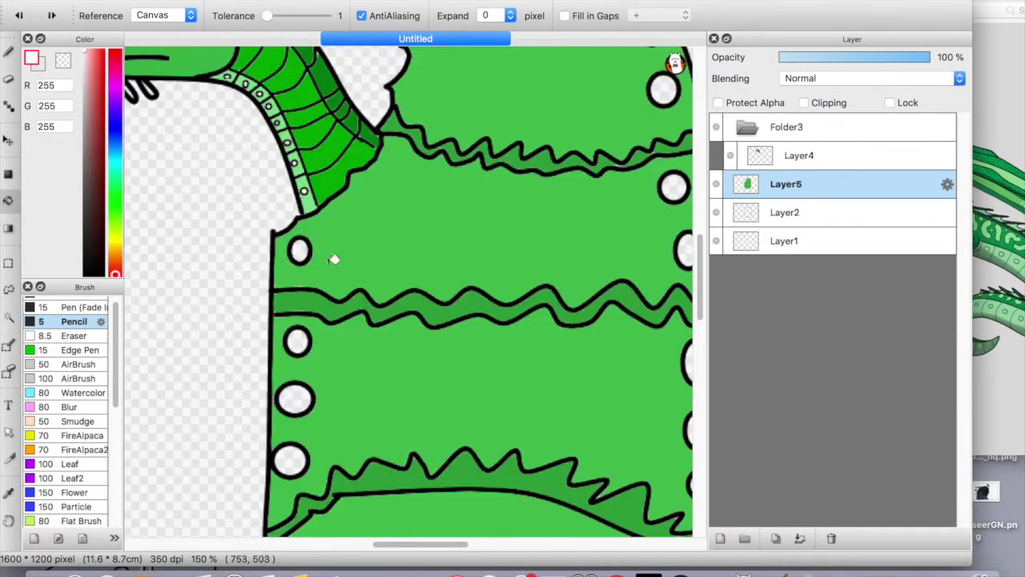
pyautogui.scroll(8, 457, 182)
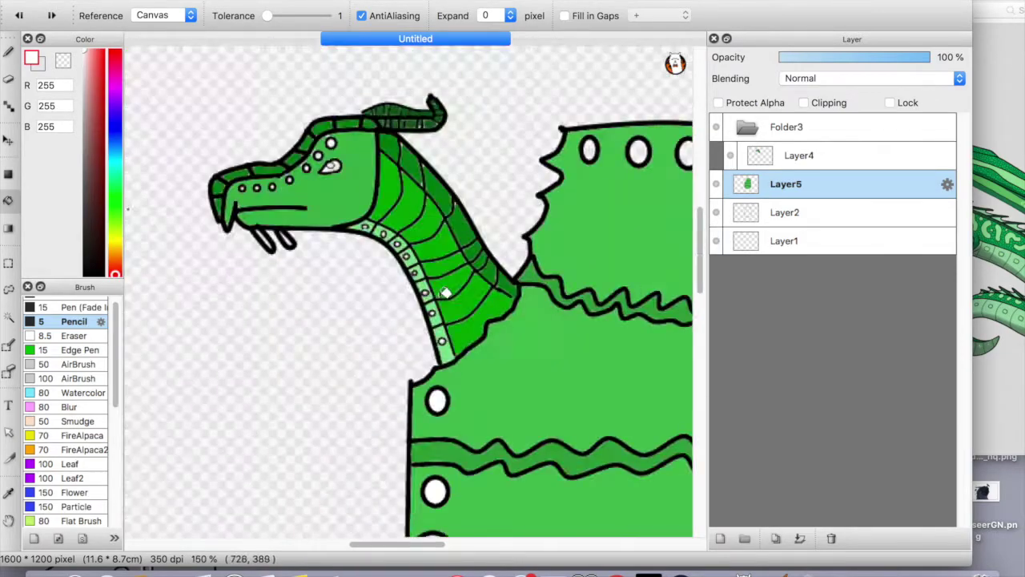
# Step: Bucket-fill the remaining empty ovals along the egg's edge with white
pyautogui.scroll(-6, 701, 225)
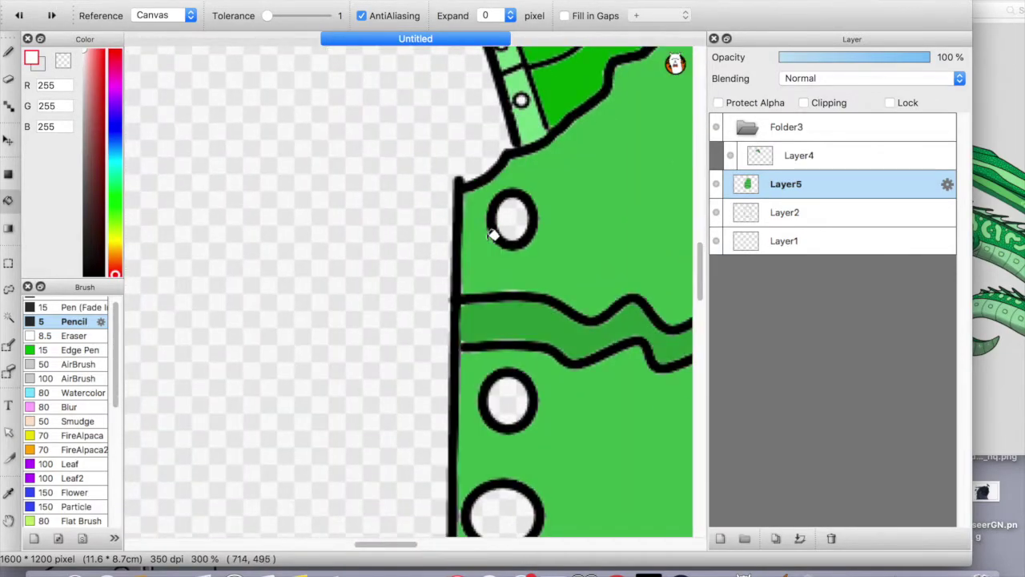
pyautogui.scroll(-6, 568, 355)
pyautogui.hscroll(-4, 686, 265)
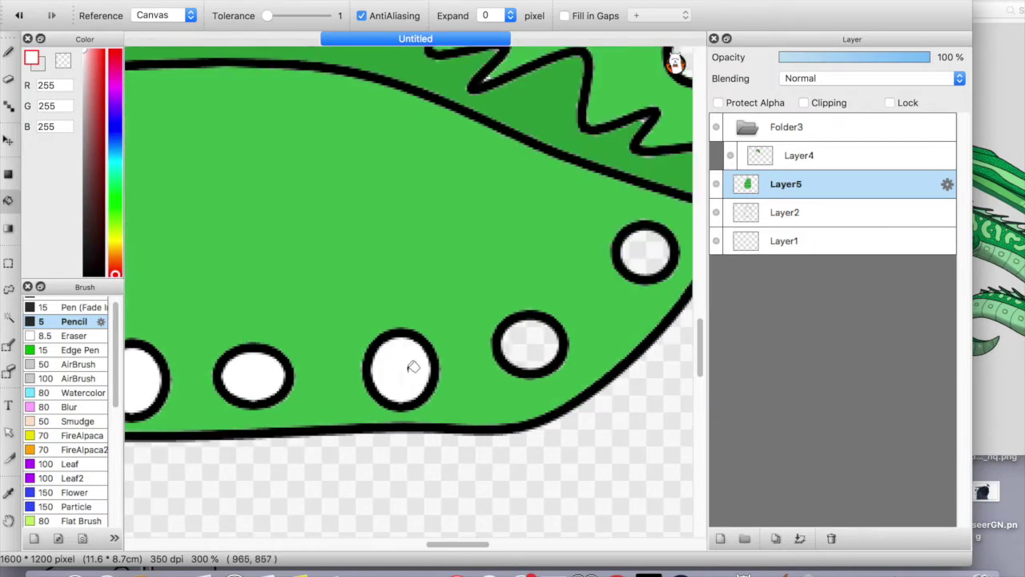
pyautogui.scroll(5, 687, 266)
pyautogui.scroll(8, 686, 265)
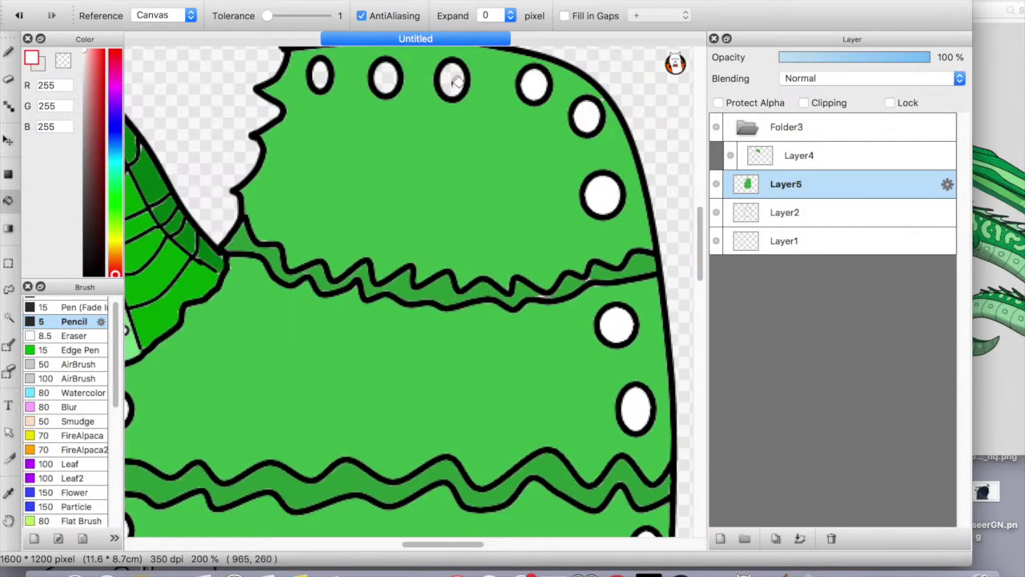
# Step: Add a new layer directly above the egg's color layer
pyautogui.scroll(-2, 379, 359)
pyautogui.scroll(3, 380, 359)
pyautogui.click(173, 0)
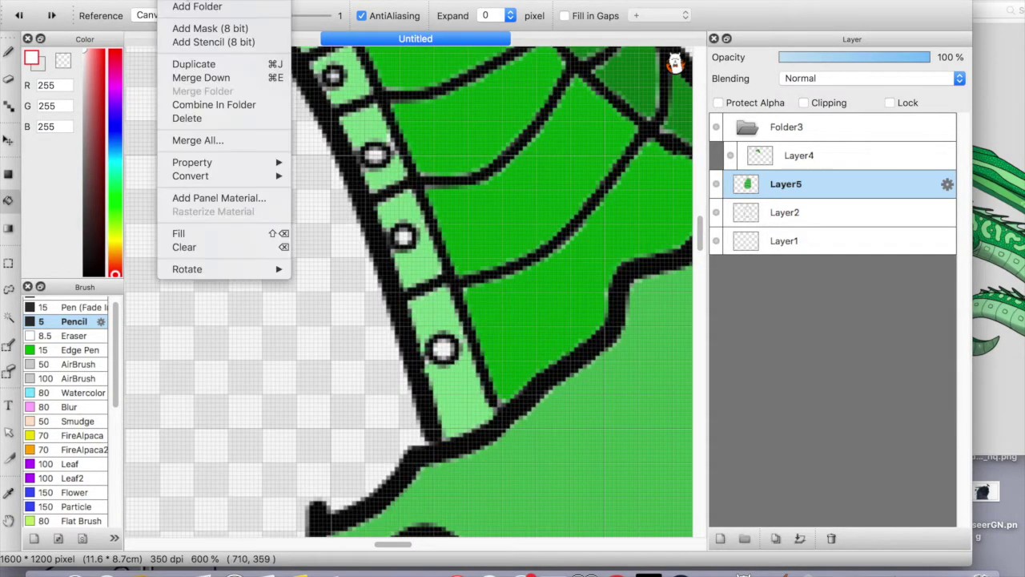
pyautogui.click(184, 0)
pyautogui.scroll(-2, 243, 341)
pyautogui.scroll(2, 353, 369)
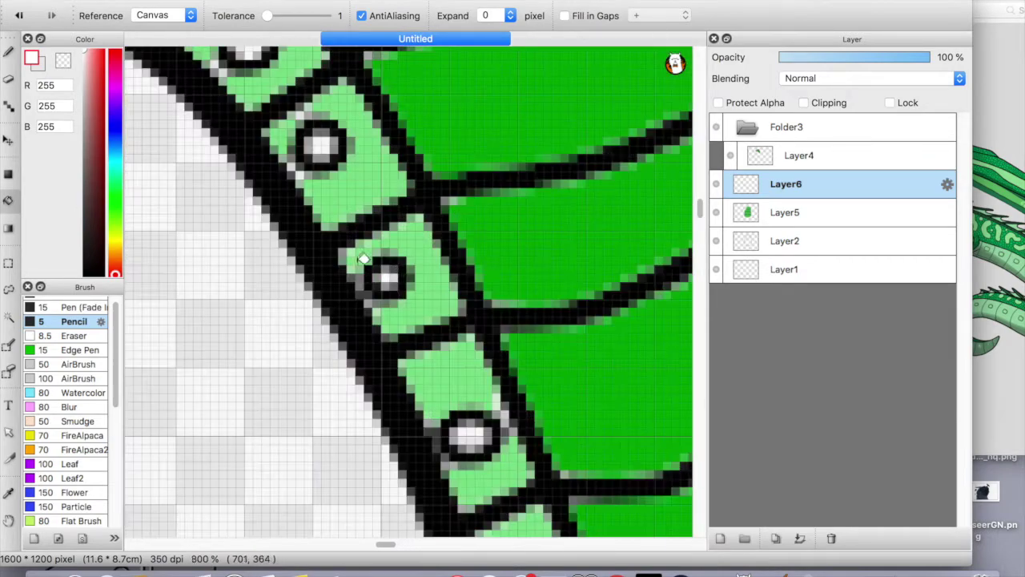
pyautogui.scroll(-4, 287, 274)
pyautogui.hscroll(-5, 273, 256)
# Step: On Layer4, bucket-fill the iris of the dragon's eye with blue (R 51, G 90, B 184)
pyautogui.press('b')
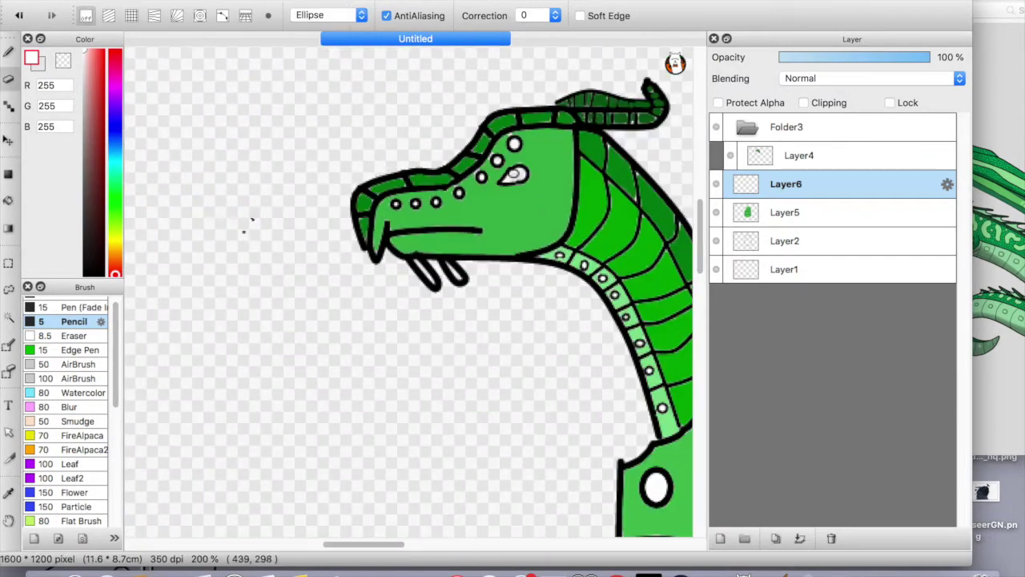
pyautogui.press('Down')
pyautogui.press('Down')
pyautogui.press('Up')
pyautogui.press('Up')
pyautogui.press('Up')
pyautogui.click(329, 15)
pyautogui.press('Escape')
pyautogui.scroll(5, 408, 193)
pyautogui.press('g')
pyautogui.hscroll(5, 408, 292)
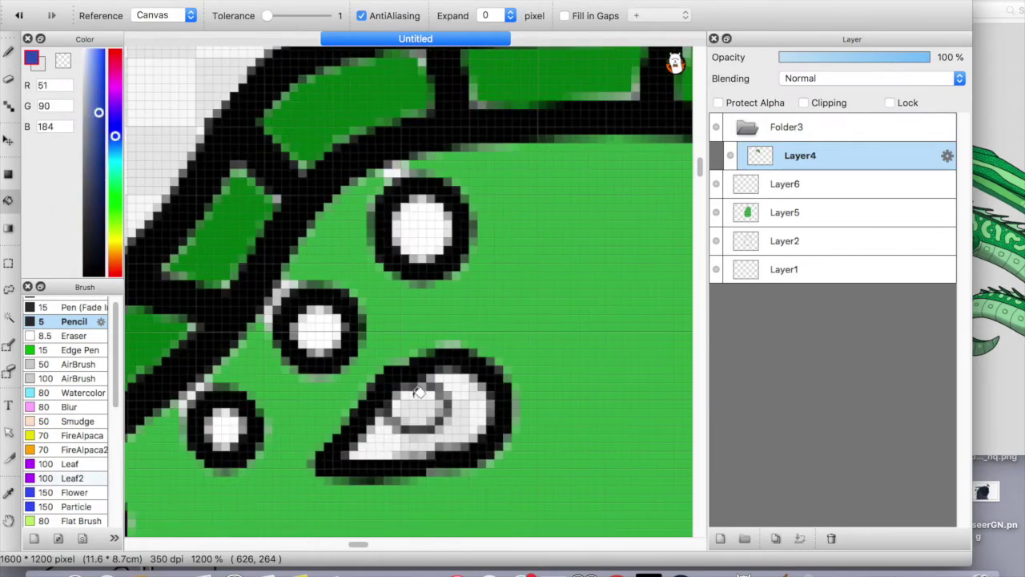
pyautogui.click(418, 392)
# Step: Set the color to white (R 255, G 255, B 255) and bucket-fill the small circles on the dragon's neck scales
pyautogui.scroll(-5, 418, 392)
pyautogui.scroll(5, 467, 320)
pyautogui.scroll(-5, 467, 321)
pyautogui.scroll(2, 456, 281)
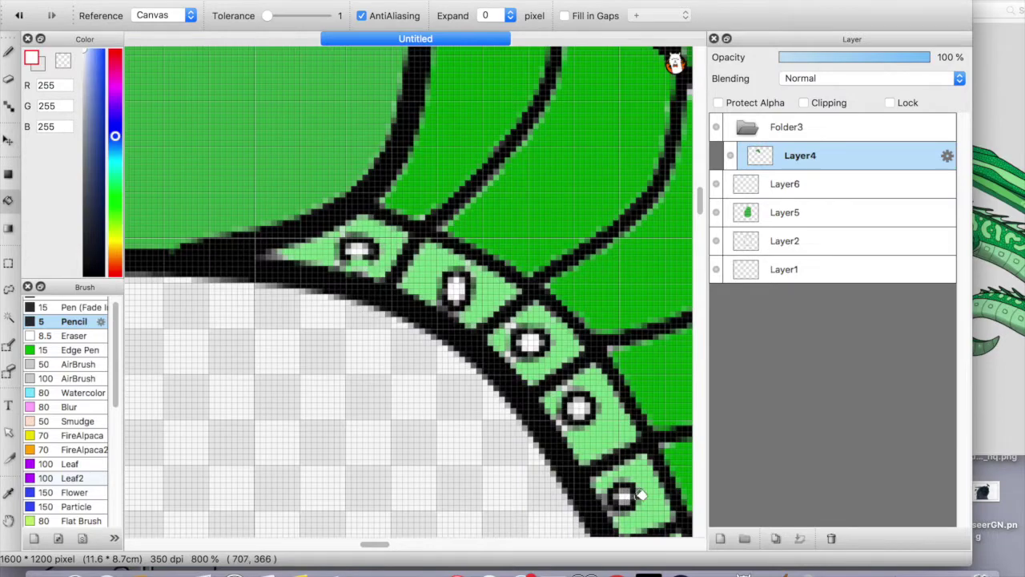
pyautogui.scroll(-3, 640, 494)
pyautogui.scroll(-1, 409, 288)
pyautogui.scroll(1, 409, 289)
pyautogui.hscroll(-5, 408, 289)
# Step: On Layer6, draw the jagged upper edge of a separate eggshell fragment beside the egg with the freehand black pencil
pyautogui.click(152, 16)
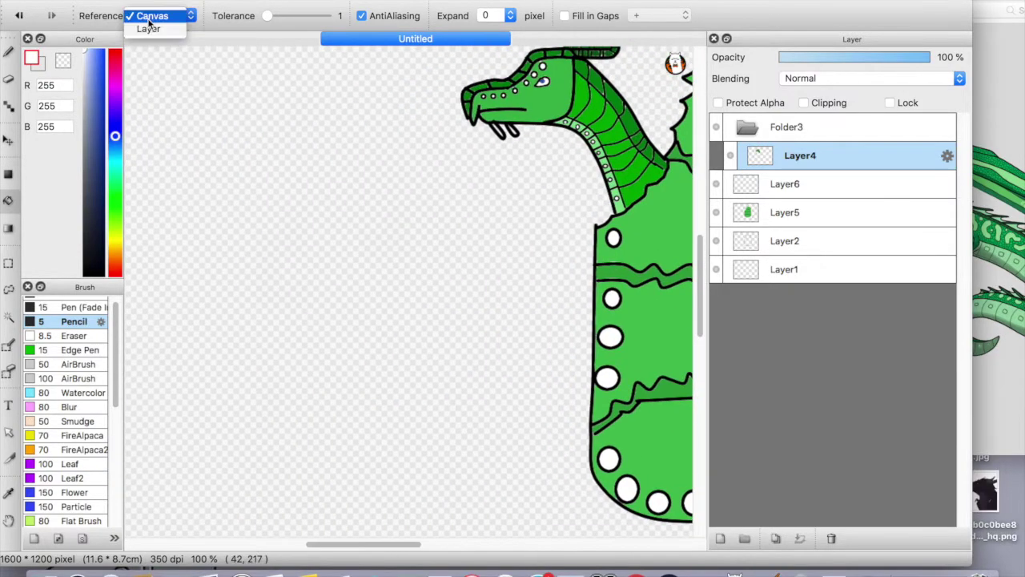
pyautogui.click(8, 51)
pyautogui.click(328, 15)
pyautogui.click(309, 93)
pyautogui.click(328, 15)
pyautogui.click(321, 24)
pyautogui.click(783, 183)
pyautogui.click(784, 240)
pyautogui.click(716, 213)
pyautogui.click(786, 183)
pyautogui.click(716, 212)
pyautogui.click(785, 212)
pyautogui.click(786, 183)
pyautogui.scroll(-1, 462, 244)
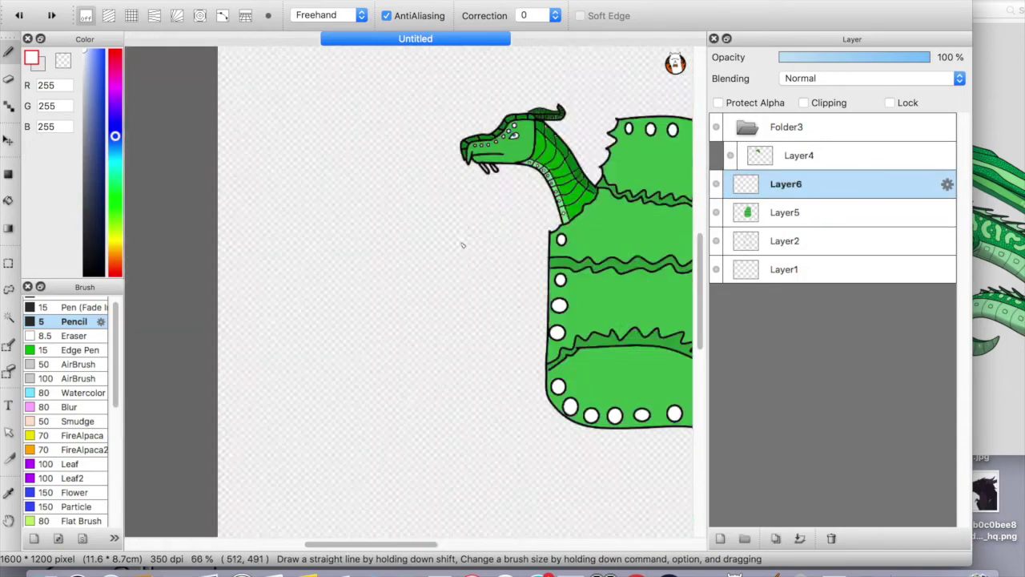
pyautogui.scroll(1, 462, 244)
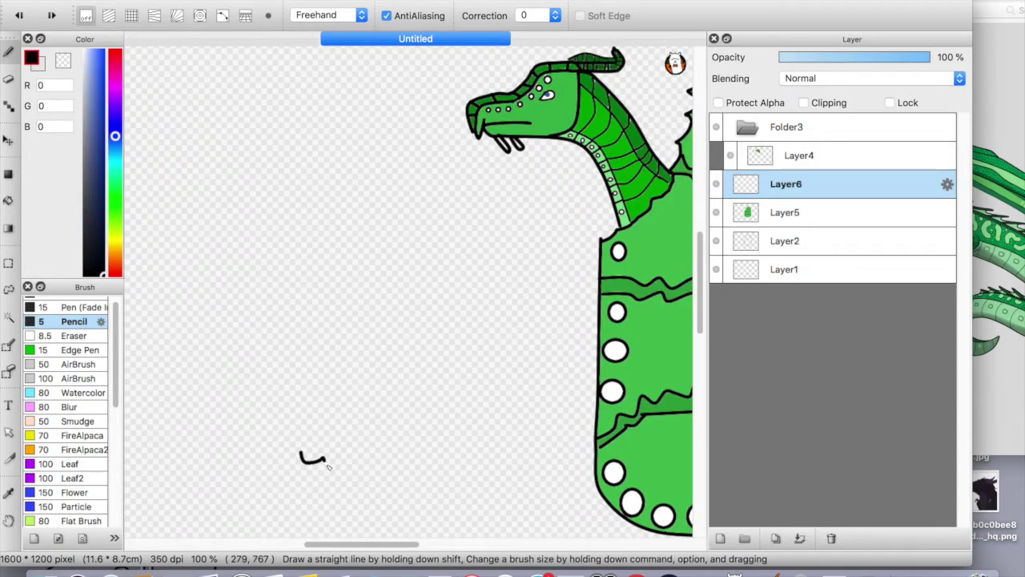
# Step: Close the eggshell fragment with a curved lower outline and draw two band lines across its middle
pyautogui.click(329, 15)
pyautogui.click(309, 94)
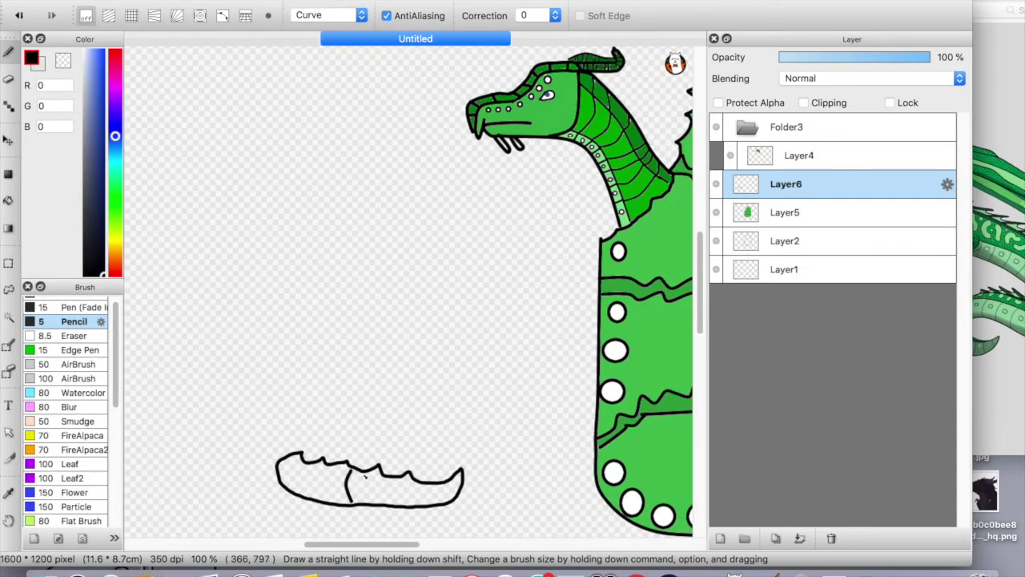
pyautogui.scroll(1, 346, 498)
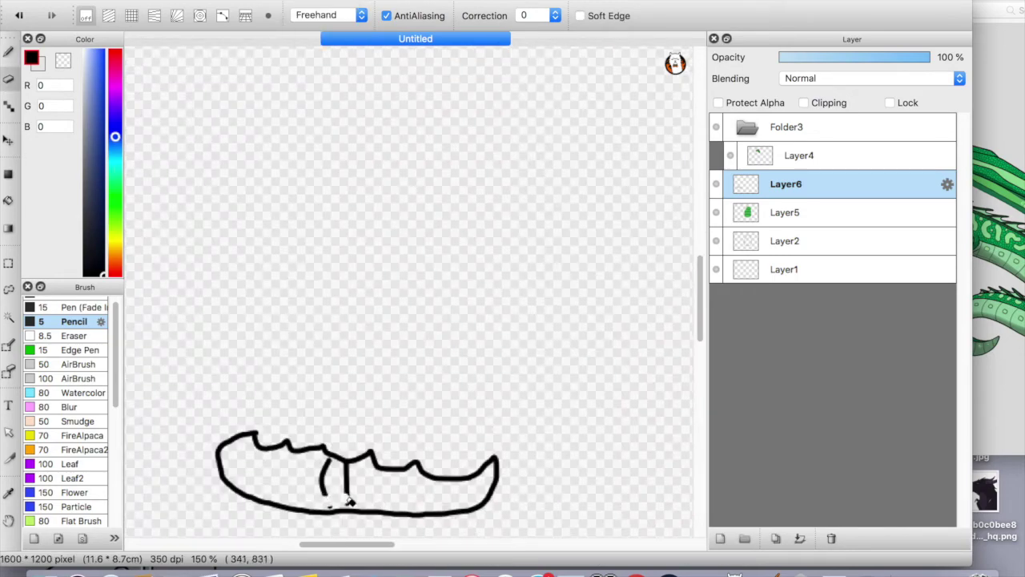
pyautogui.scroll(-3, 328, 494)
pyautogui.scroll(3, 329, 494)
# Step: Draw five ovals along the eggshell fragment, two on one side of the band and three on the other
pyautogui.click(329, 15)
pyautogui.click(309, 76)
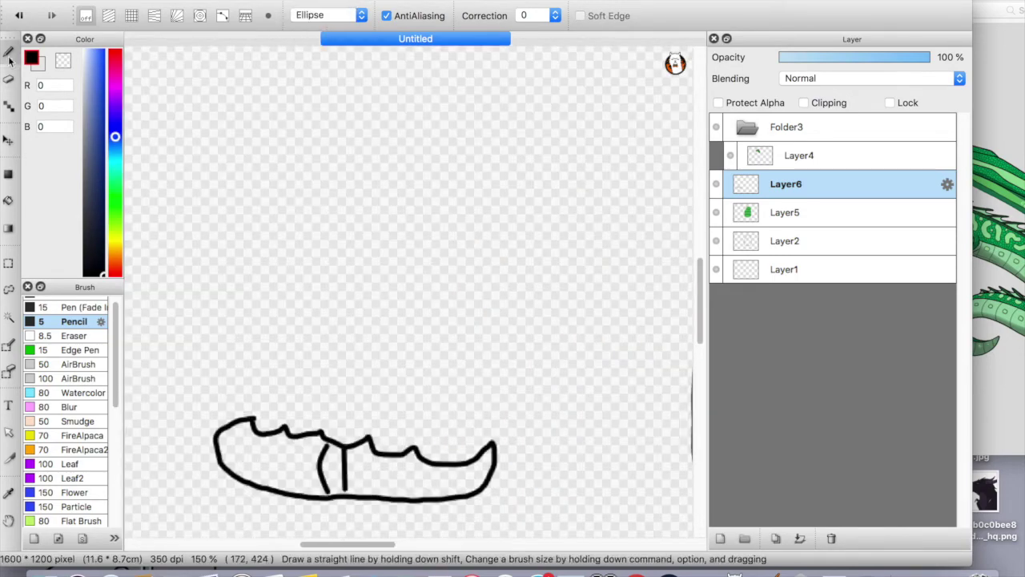
pyautogui.scroll(2, 339, 425)
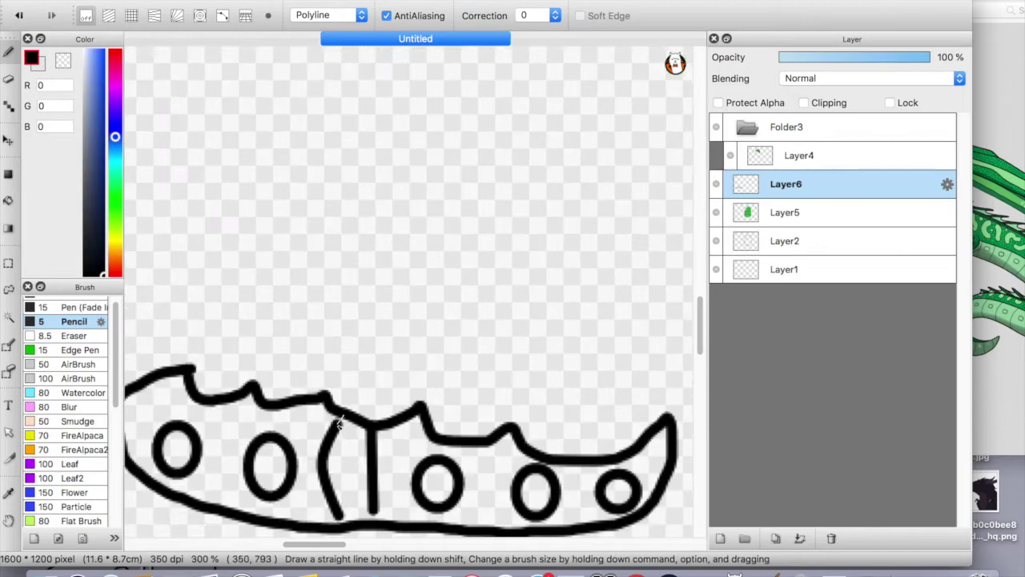
# Step: Bucket-fill the eggshell fragment's sections with green (R 51, G 184, B 66), its middle band with darker green and its ovals with white
pyautogui.scroll(-2, 373, 520)
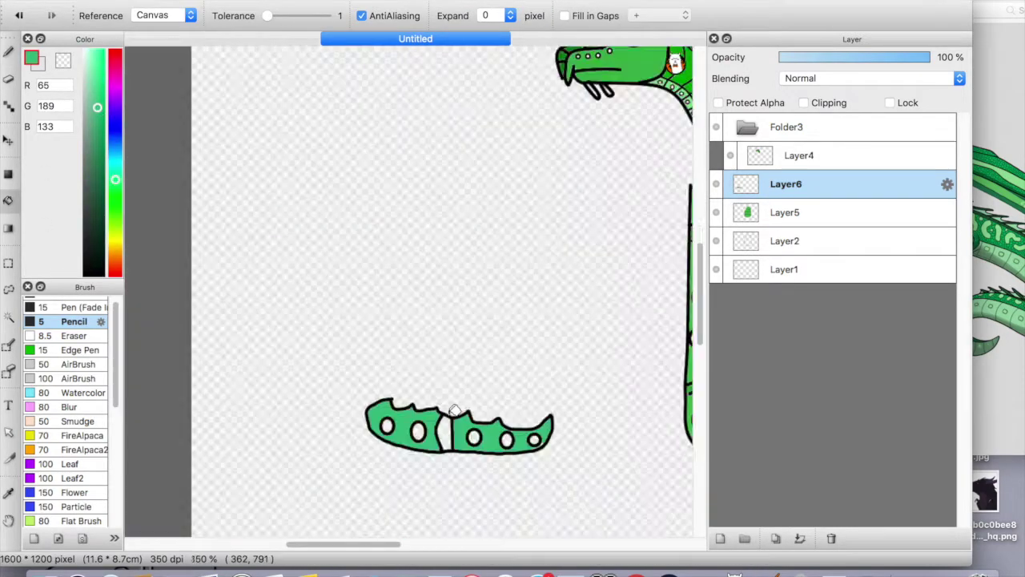
pyautogui.scroll(-1, 455, 411)
pyautogui.click(116, 187)
pyautogui.moveTo(92, 120); pyautogui.dragTo(98, 113)
pyautogui.scroll(1, 507, 422)
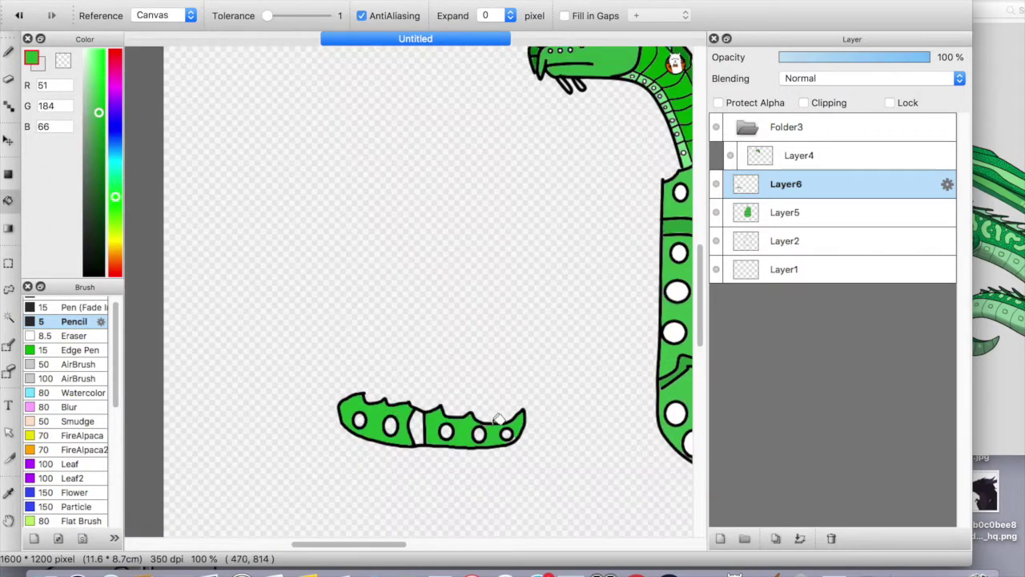
pyautogui.scroll(1, 551, 426)
pyautogui.scroll(-2, 551, 426)
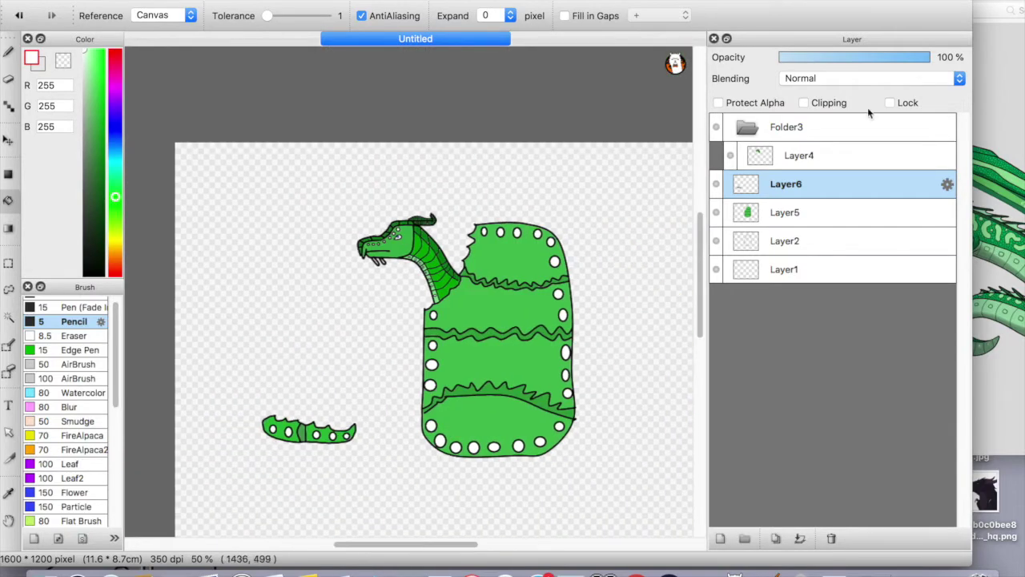
pyautogui.click(786, 127)
pyautogui.click(833, 539)
pyautogui.hotkey('ctrl', 'z')
# Step: Add a new layer directly above Layer1 and set the pencil to 30 px in turquoise (R 0, G 187, B 210)
pyautogui.click(720, 538)
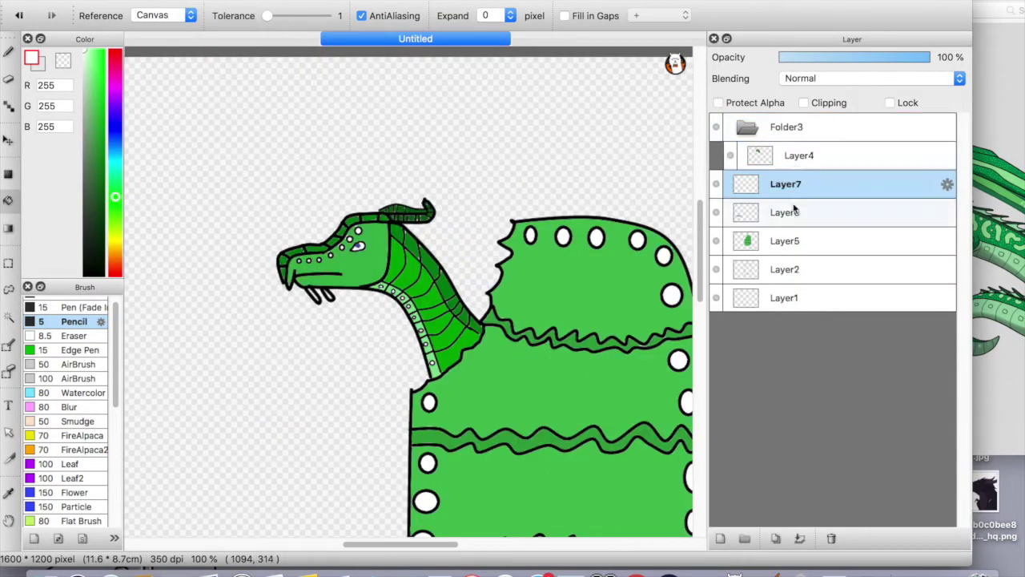
pyautogui.scroll(-2, 451, 261)
pyautogui.click(7, 48)
pyautogui.scroll(1, 52, 308)
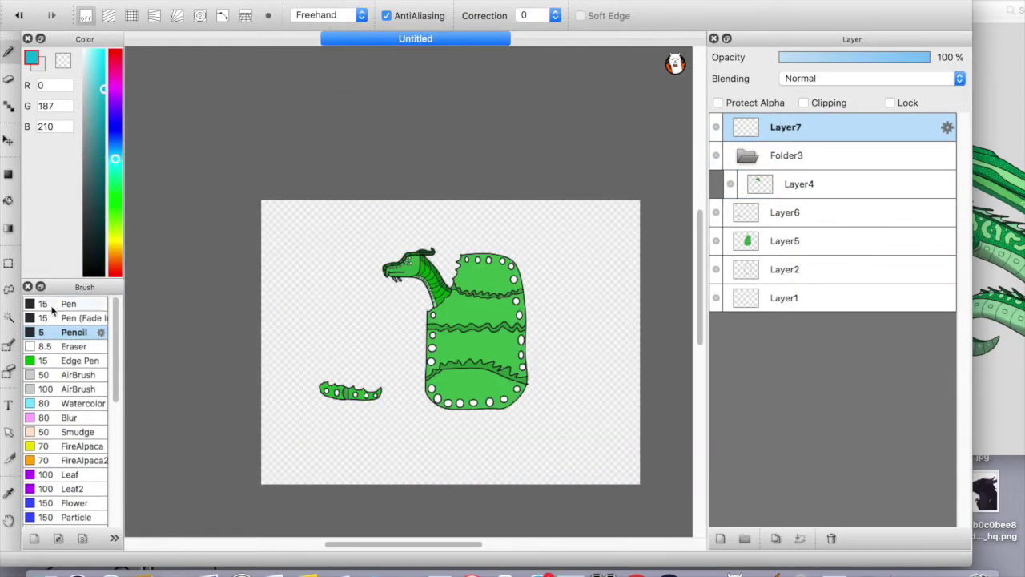
pyautogui.click(100, 332)
pyautogui.click(645, 417)
pyautogui.moveTo(786, 127); pyautogui.dragTo(786, 184)
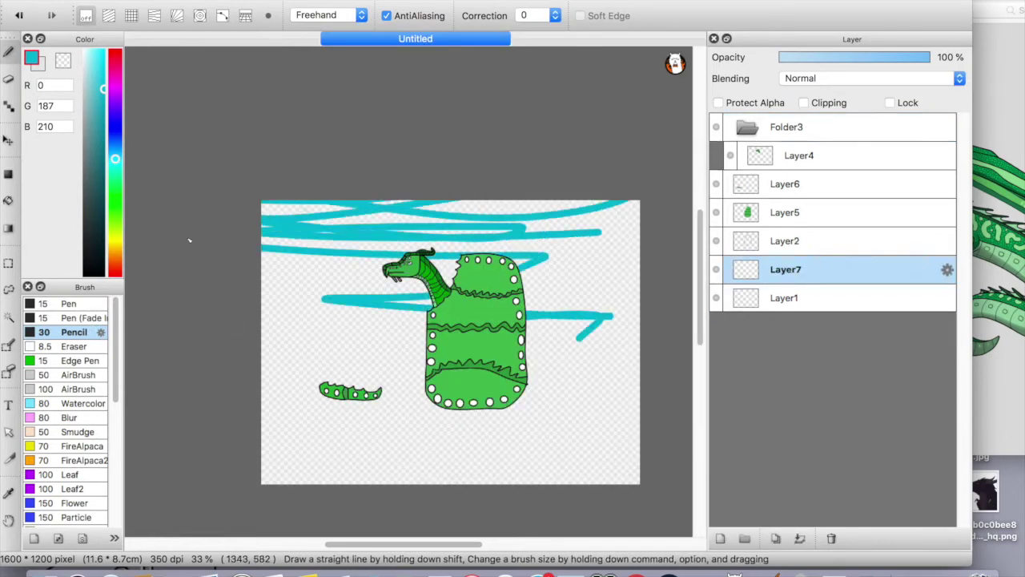
# Step: Set the pencil width to 100 px and paint the whole background turquoise
pyautogui.click(101, 332)
pyautogui.click(646, 416)
pyautogui.moveTo(273, 265); pyautogui.dragTo(632, 353)
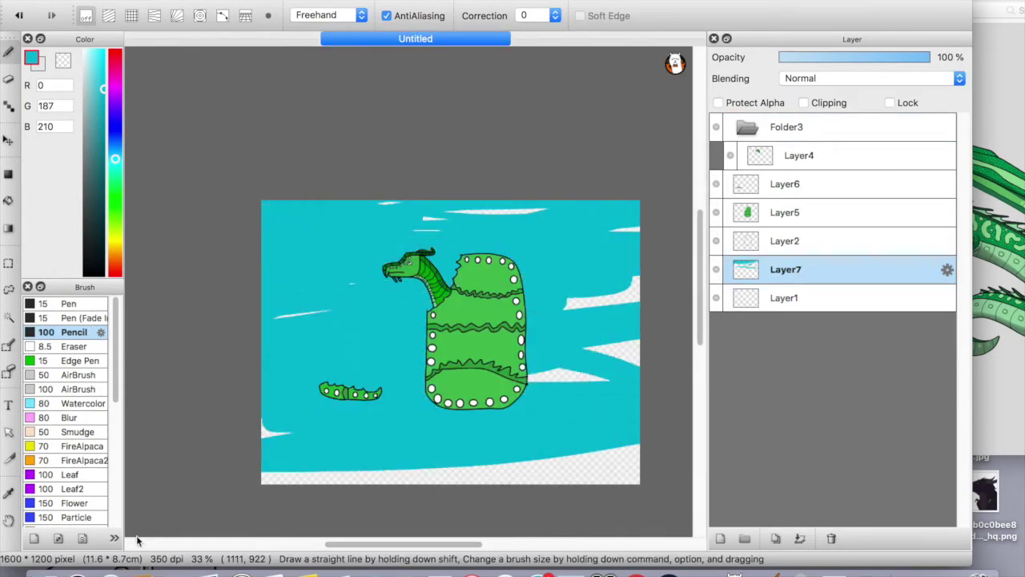
pyautogui.moveTo(273, 472); pyautogui.dragTo(611, 278)
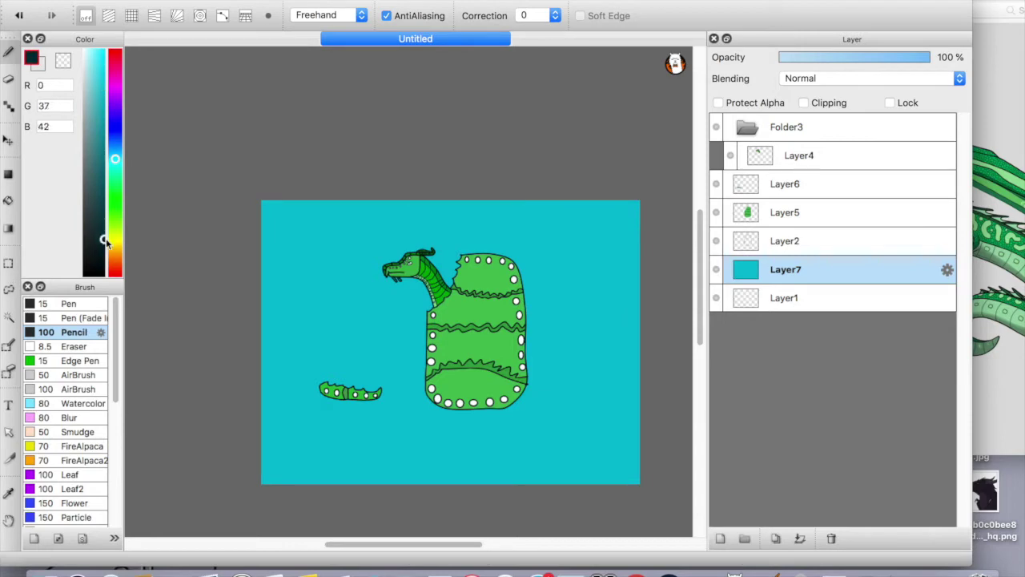
# Step: Set the color to black (R 0, G 0, B 0) and the pencil width to 10 px
pyautogui.click(104, 241)
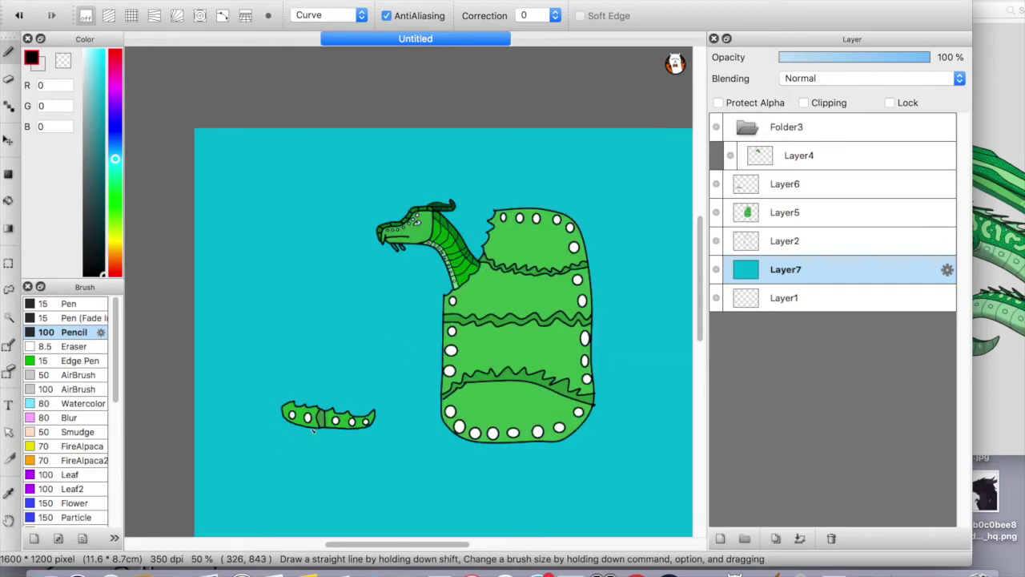
pyautogui.click(101, 332)
pyautogui.moveTo(552, 348); pyautogui.dragTo(515, 348)
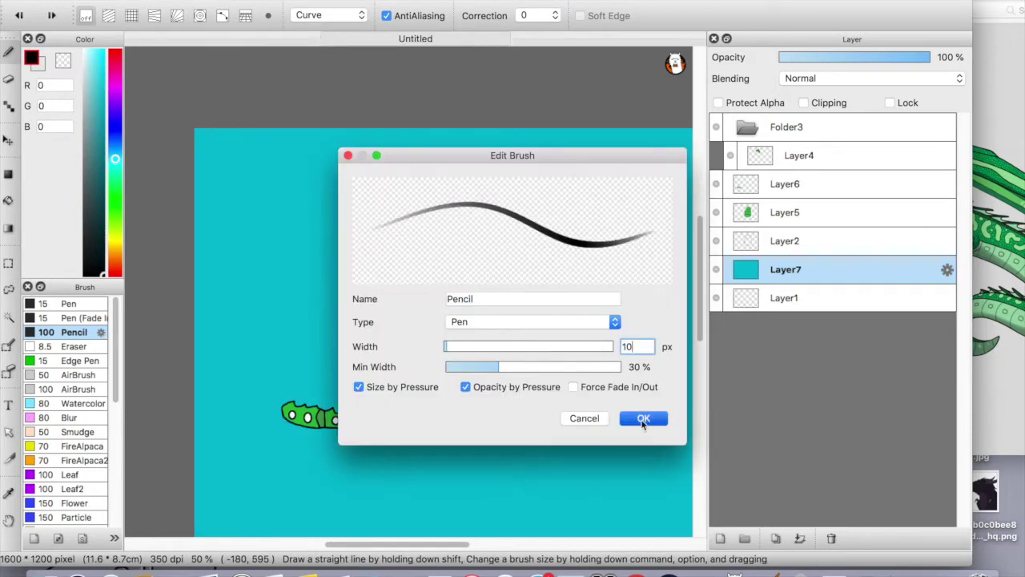
pyautogui.click(646, 416)
# Step: Try selecting the eggshell fragment with the selection pen and a rectangular selection, and undo the selections
pyautogui.press('m')
pyautogui.click(772, 299)
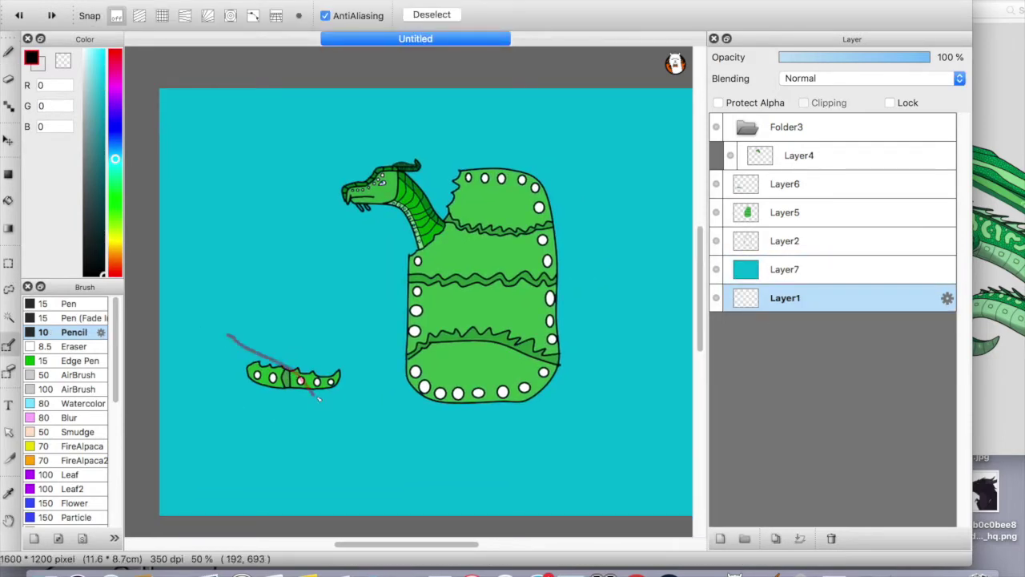
pyautogui.moveTo(234, 344); pyautogui.dragTo(369, 402)
pyautogui.click(10, 371)
pyautogui.press('m')
pyautogui.moveTo(312, 230); pyautogui.dragTo(265, 254)
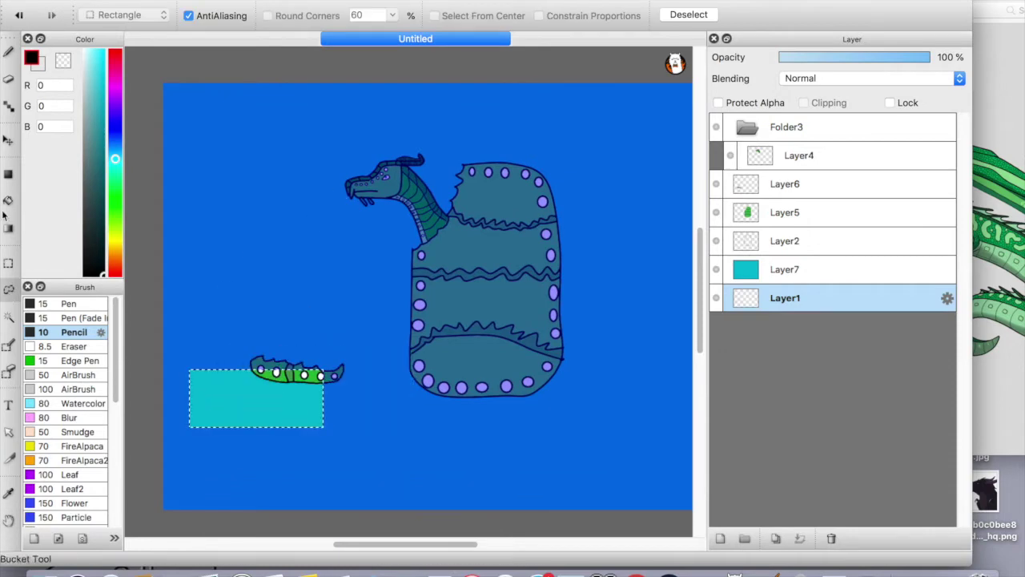
pyautogui.press('b')
pyautogui.press('super+z')
pyautogui.press('super+z')
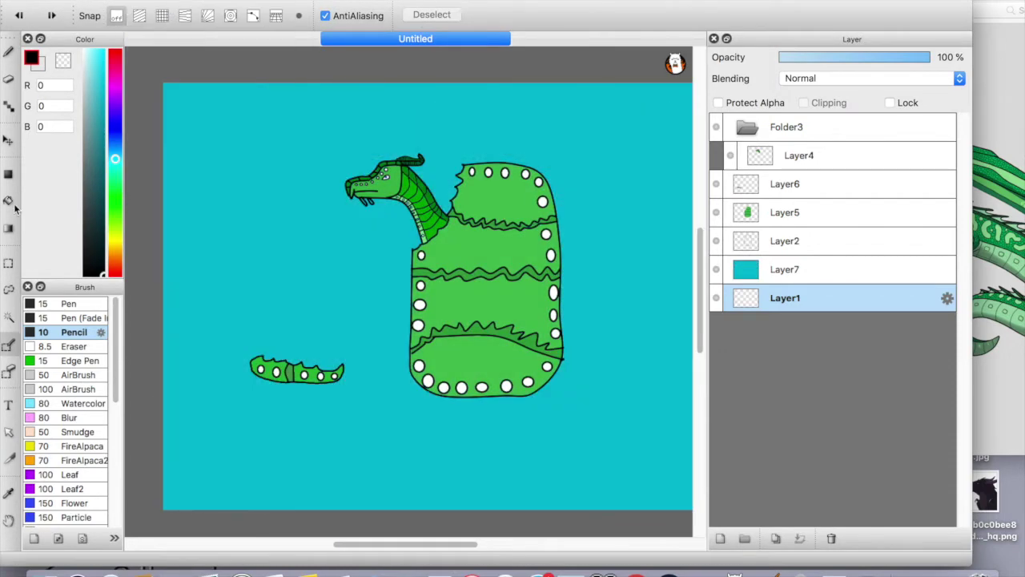
# Step: Move the eggshell fragment on Layer6 closer to the base of the egg
pyautogui.press('v')
pyautogui.click(274, 407)
pyautogui.click(427, 303)
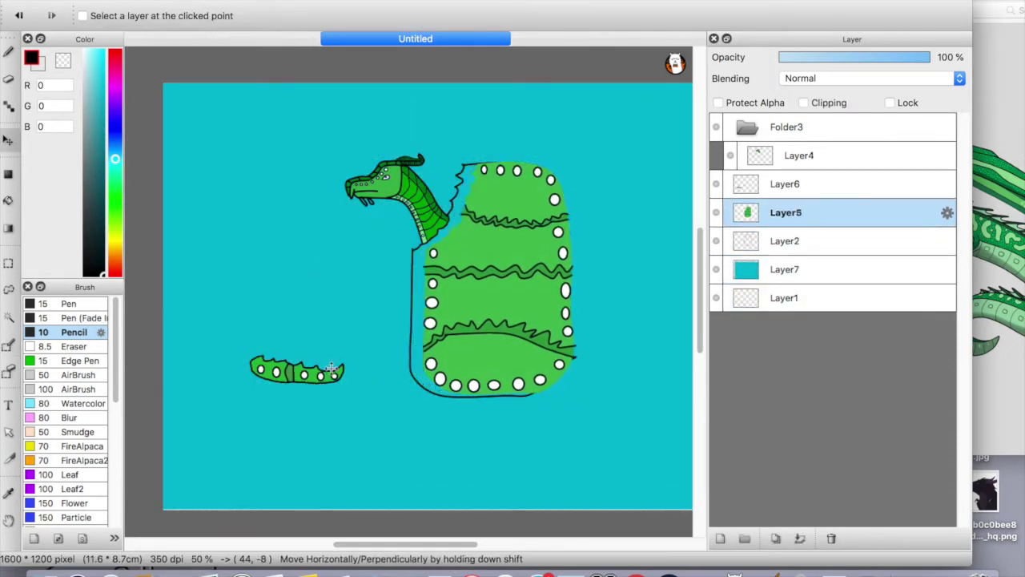
pyautogui.click(303, 378)
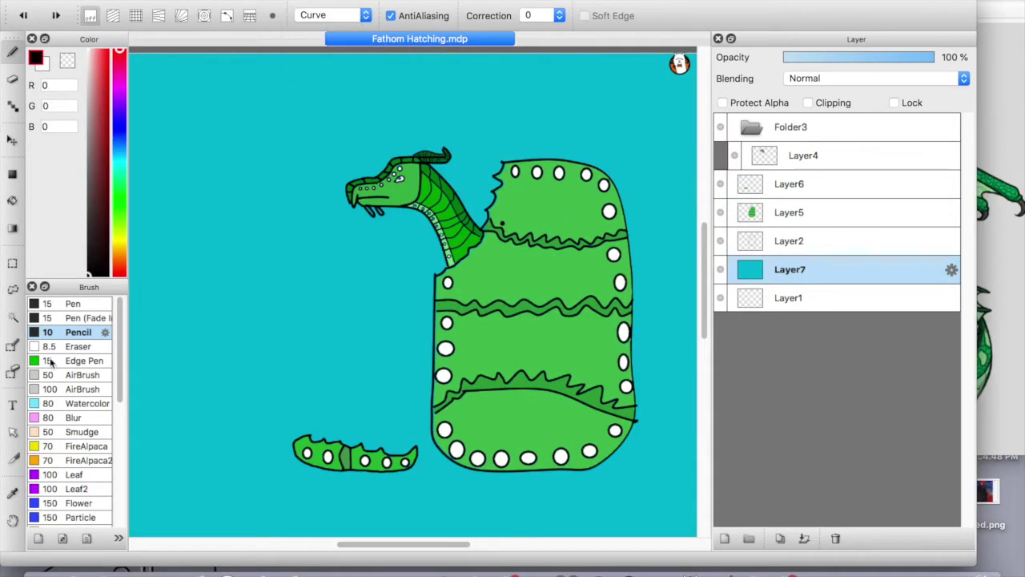
# Step: Try drawing a straight black line with a curved outline beneath the egg on the background layer and filling the shape black
pyautogui.press('super+minus')
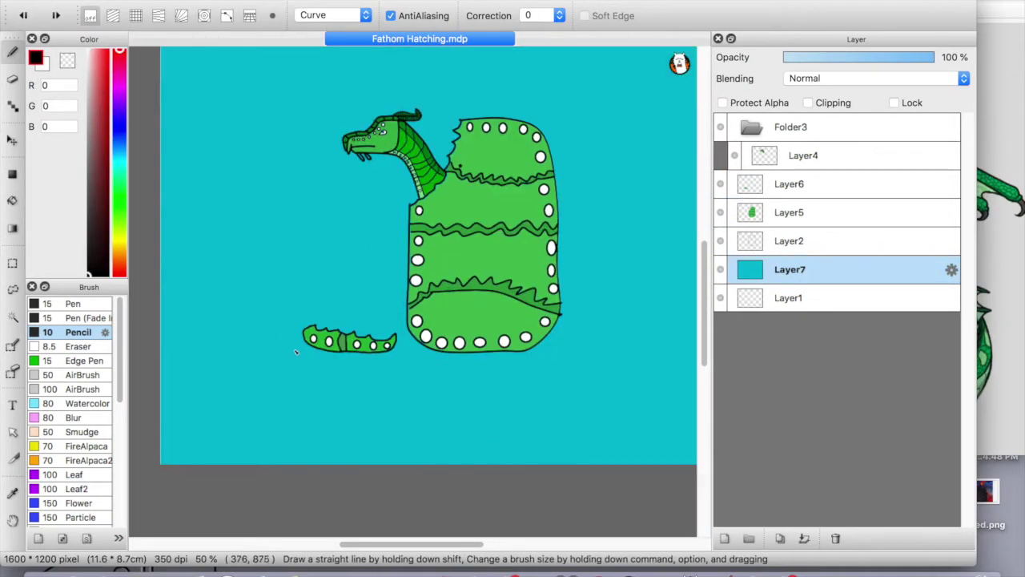
pyautogui.click(332, 16)
pyautogui.click(313, 8)
pyautogui.moveTo(282, 358); pyautogui.dragTo(551, 359)
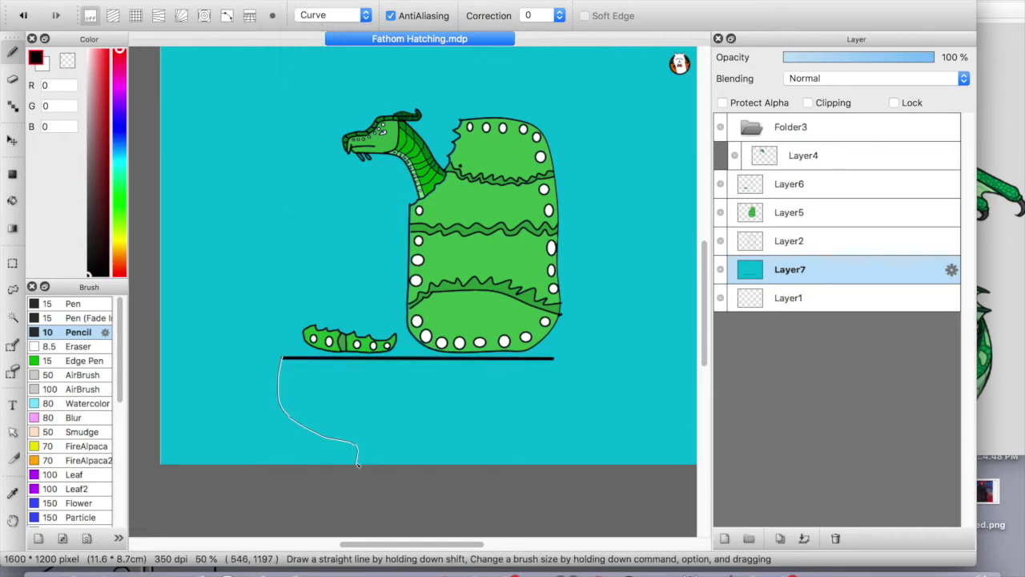
pyautogui.press('g')
pyautogui.click(327, 389)
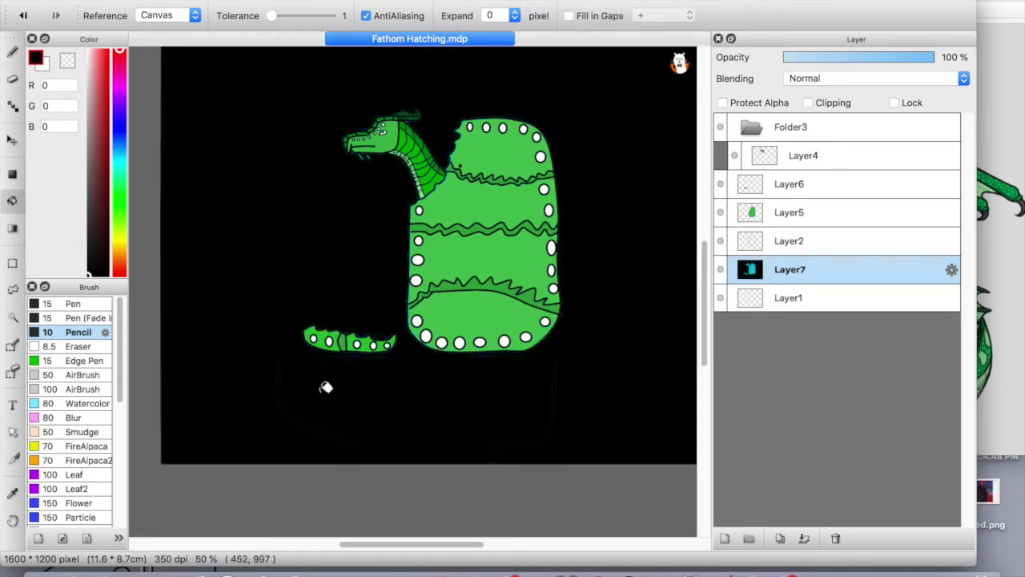
# Step: Undo the black fill and the outline drawn beneath the egg
pyautogui.scroll(3, 374, 364)
pyautogui.press('super+z')
pyautogui.scroll(-3, 373, 364)
pyautogui.press('super+z')
pyautogui.press('super+z')
# Step: Add a new layer above the turquoise background and draw a straight black line beneath the egg and eggshell fragment
pyautogui.press('super+shift+n')
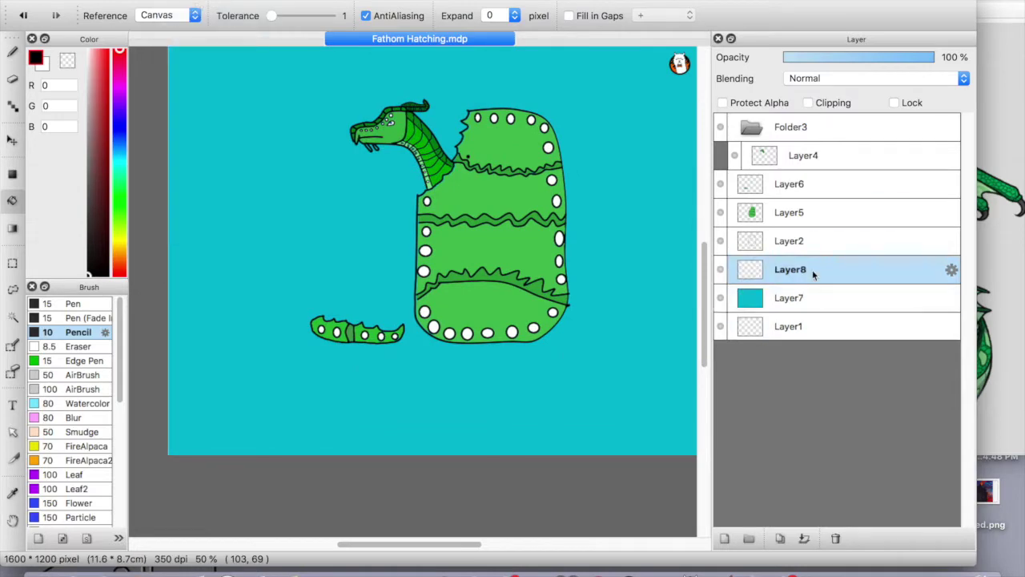
pyautogui.press('b')
pyautogui.click(332, 15)
pyautogui.click(312, 8)
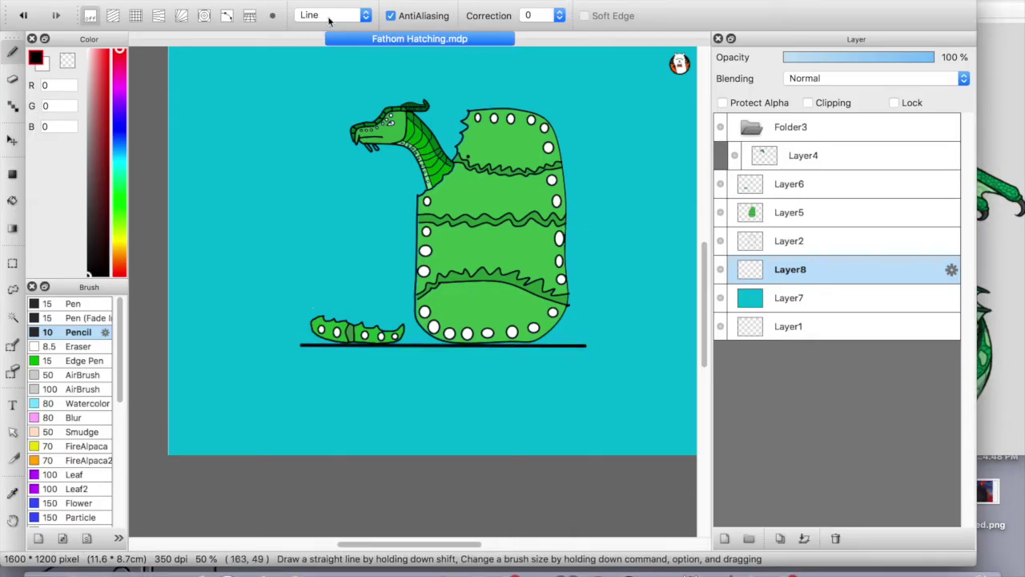
# Step: Try drawing a thick black curved pedestal outline beneath the egg on Layer8, erasing the uneven bend of the left side
pyautogui.click(328, 15)
pyautogui.click(314, 29)
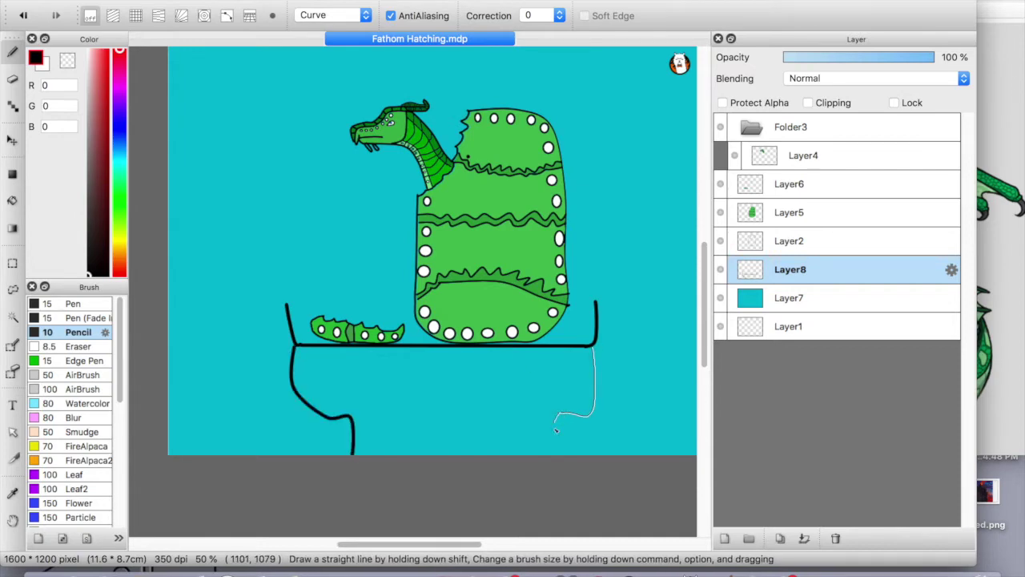
pyautogui.scroll(3, 377, 392)
pyautogui.press('e')
pyautogui.scroll(-3, 376, 393)
pyautogui.scroll(2, 315, 403)
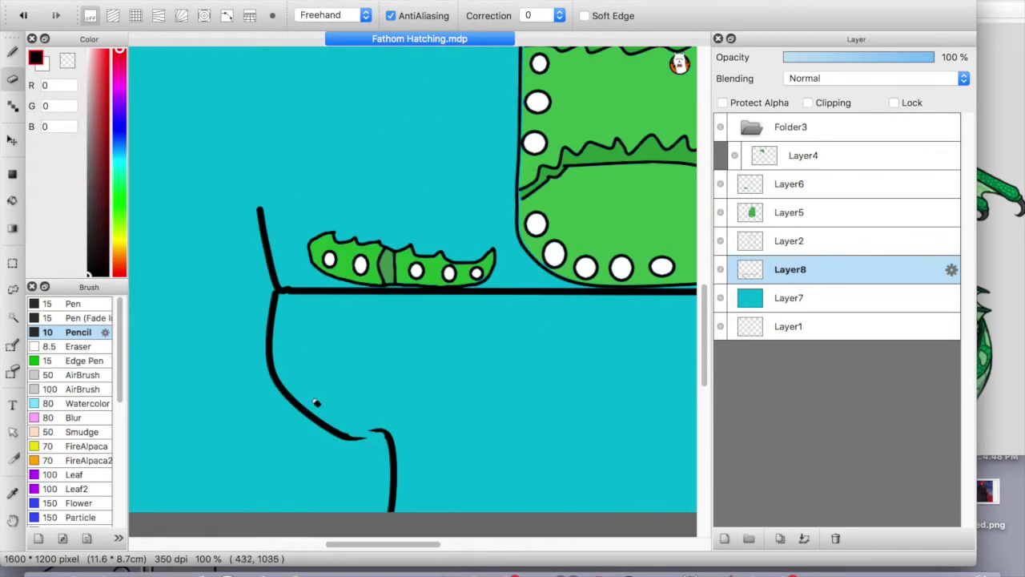
pyautogui.hscroll(5, 393, 443)
pyautogui.press('b')
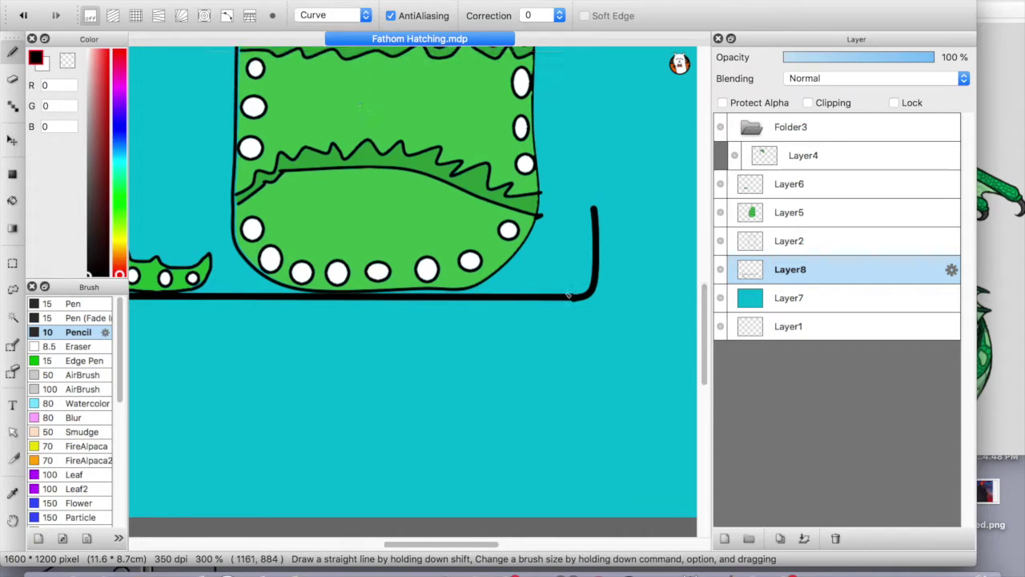
pyautogui.scroll(-2, 583, 296)
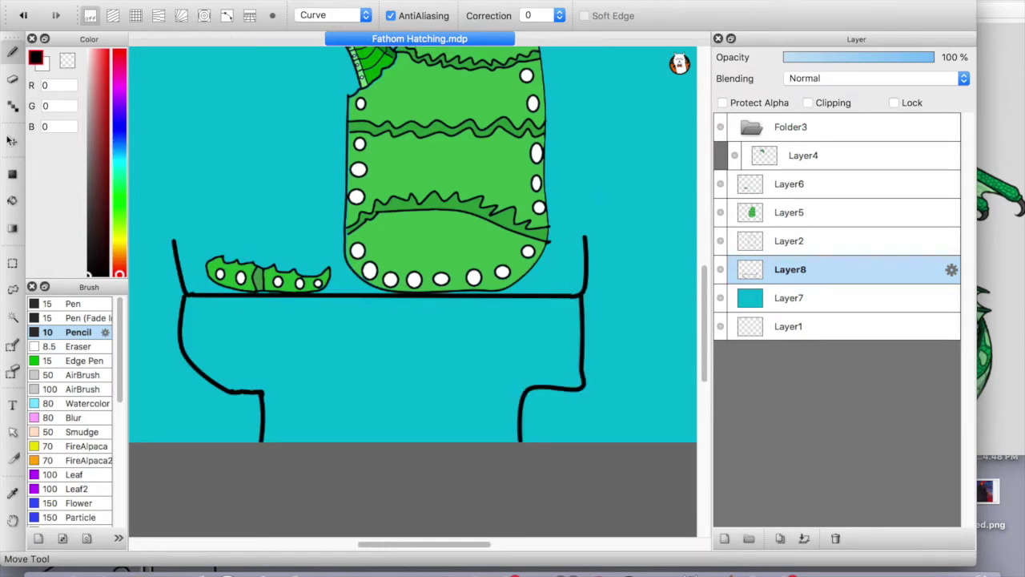
# Step: Erase the bend on the right side of the pedestal outline and rejoin it with a straight black stroke
pyautogui.scroll(2, 490, 394)
pyautogui.press('e')
pyautogui.scroll(2, 428, 345)
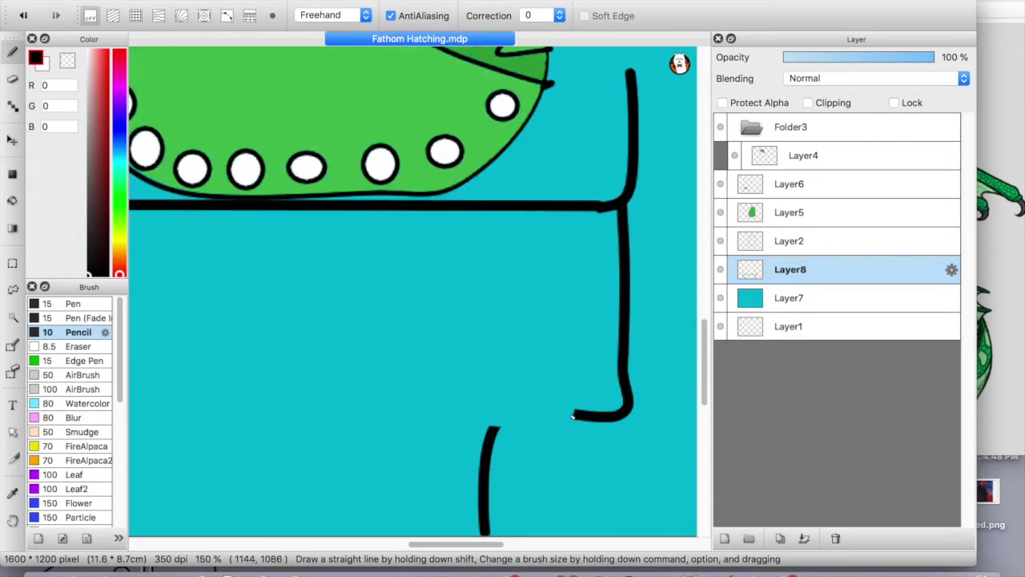
pyautogui.keyDown('shift'); pyautogui.click(497, 418); pyautogui.keyUp('shift')
pyautogui.scroll(-4, 320, 401)
pyautogui.scroll(2, 419, 352)
# Step: Try filling the pedestal with black and gray (RGB 175, 175, 175), and undo the fills along with the thick outline
pyautogui.press('g')
pyautogui.click(424, 351)
pyautogui.press('super+z')
pyautogui.click(84, 95)
pyautogui.click(88, 120)
pyautogui.click(446, 363)
pyautogui.press('super+z')
pyautogui.press('super+z')
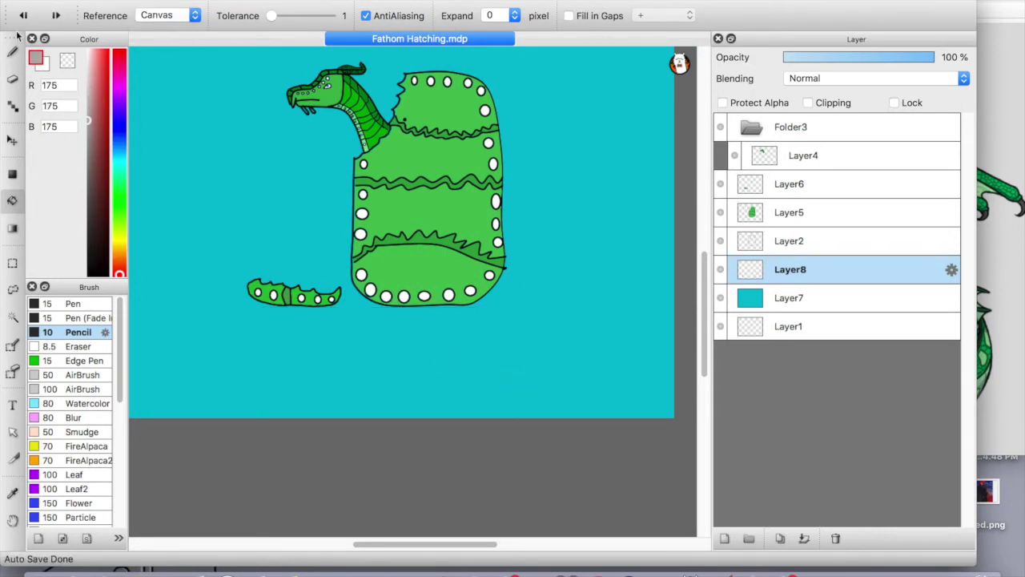
# Step: Draw a thin curved black pedestal outline beneath the egg on Layer8 using the 3 px Pencil
pyautogui.click(12, 51)
pyautogui.scroll(1, 244, 276)
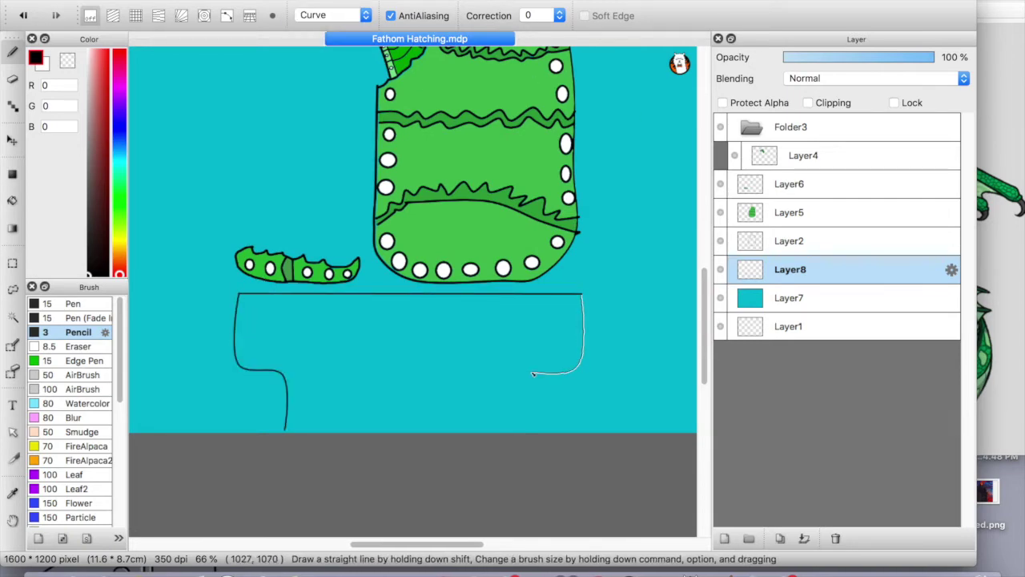
pyautogui.scroll(-2, 524, 434)
# Step: Close the open lower end of the pedestal outline in black and fill the pedestal with gray (RGB 165, 165, 165)
pyautogui.press('g')
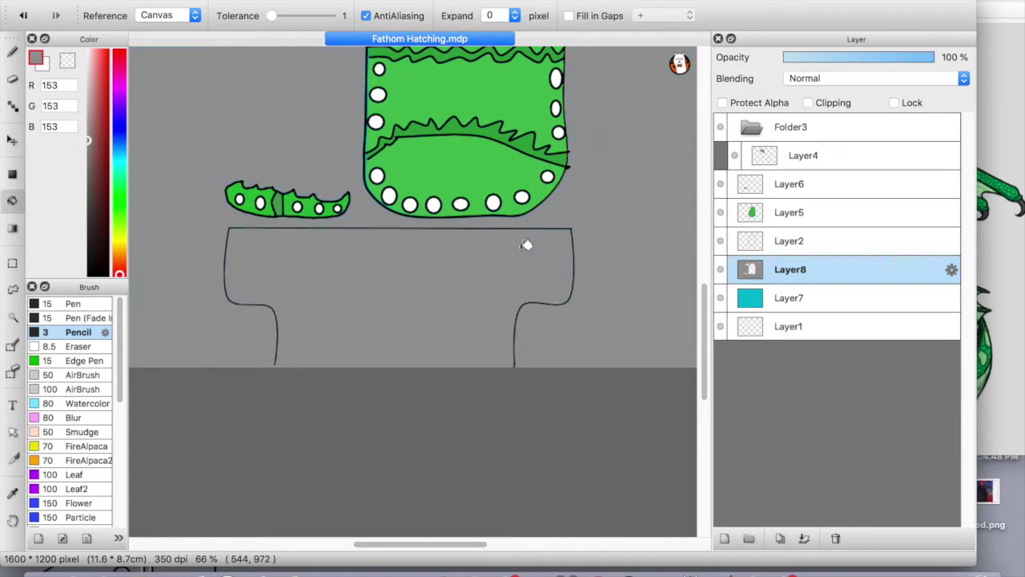
pyautogui.scroll(1, 492, 283)
pyautogui.press('b')
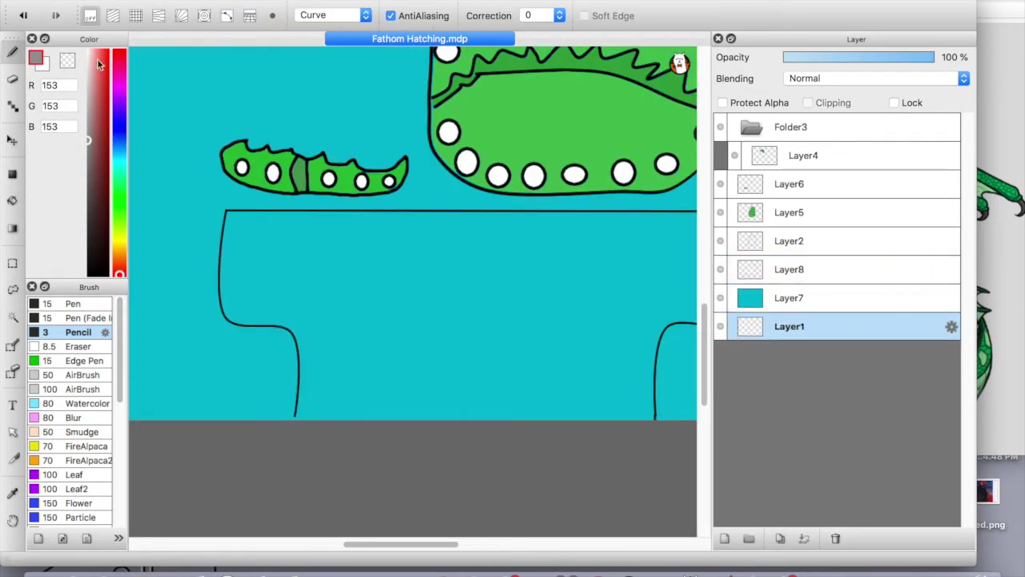
pyautogui.scroll(2, 425, 465)
pyautogui.keyDown('super'); pyautogui.click(426, 455); pyautogui.keyUp('super')
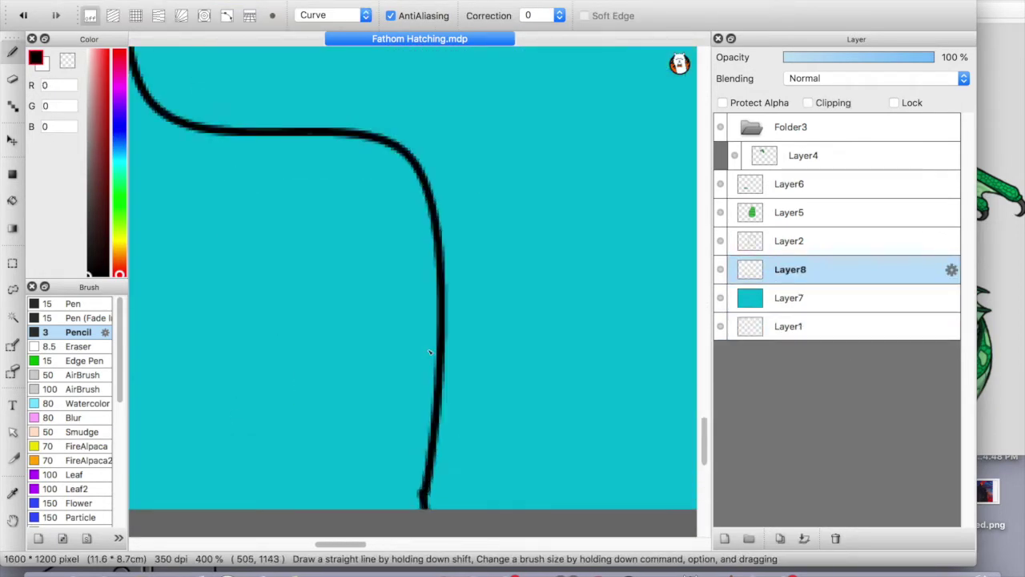
pyautogui.press('g')
pyautogui.scroll(-2, 440, 355)
pyautogui.hscroll(2, 568, 240)
pyautogui.click(567, 240)
pyautogui.press('b')
pyautogui.hscroll(-2, 296, 211)
pyautogui.click(137, 16)
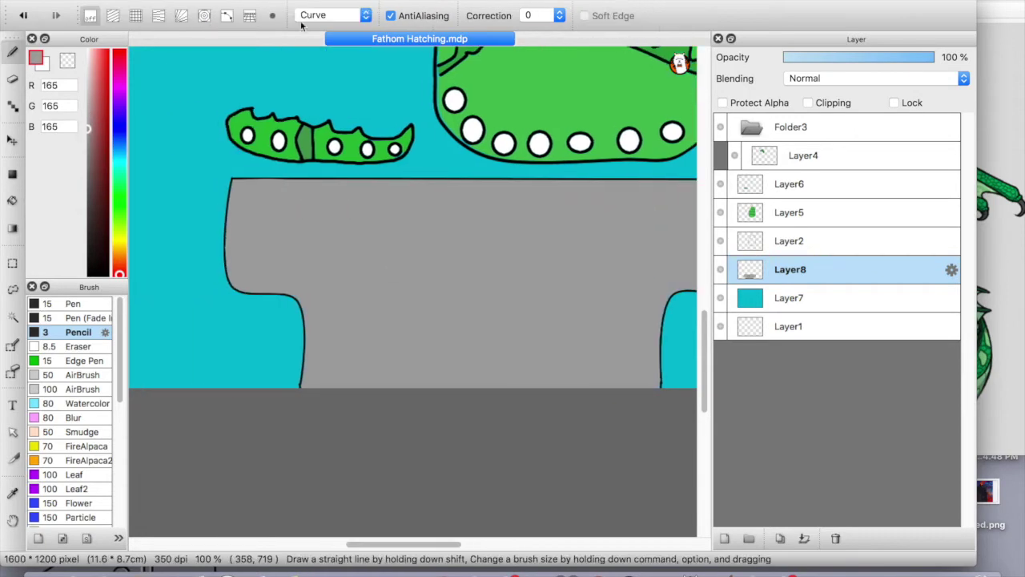
pyautogui.press('super+z')
pyautogui.press('super+shift+z')
pyautogui.click(158, 15)
pyautogui.scroll(-1, 182, 67)
pyautogui.scroll(2, 198, 78)
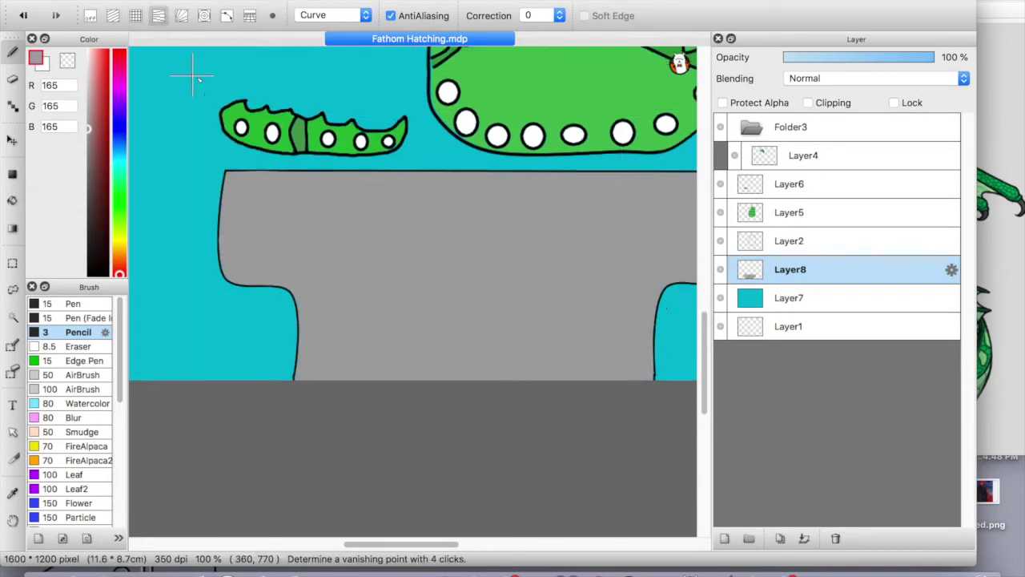
pyautogui.hscroll(-2, 407, 285)
pyautogui.click(90, 15)
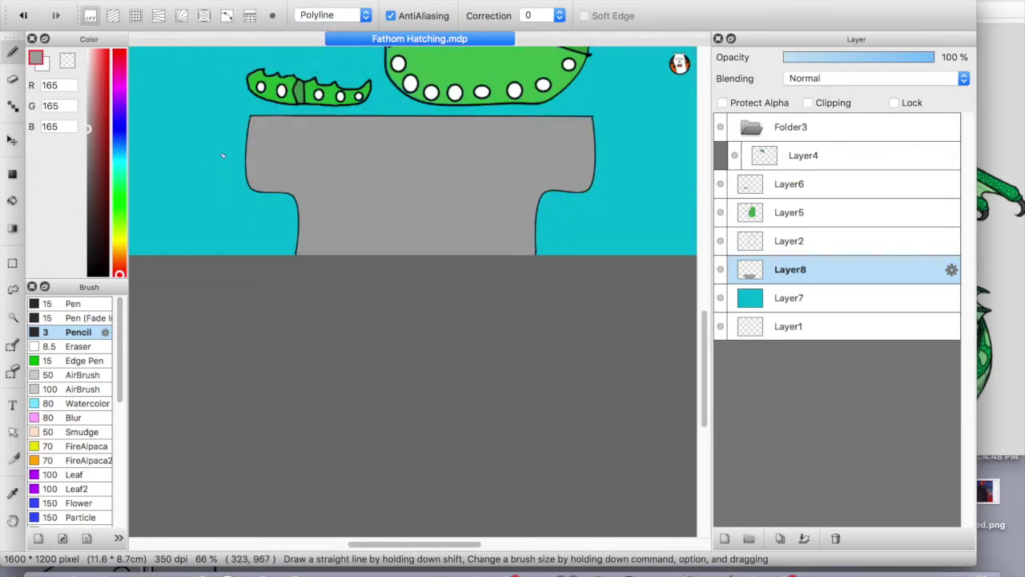
# Step: Try lettering FATHOM in thin black lines across the pedestal on Layer8
pyautogui.scroll(3, 302, 148)
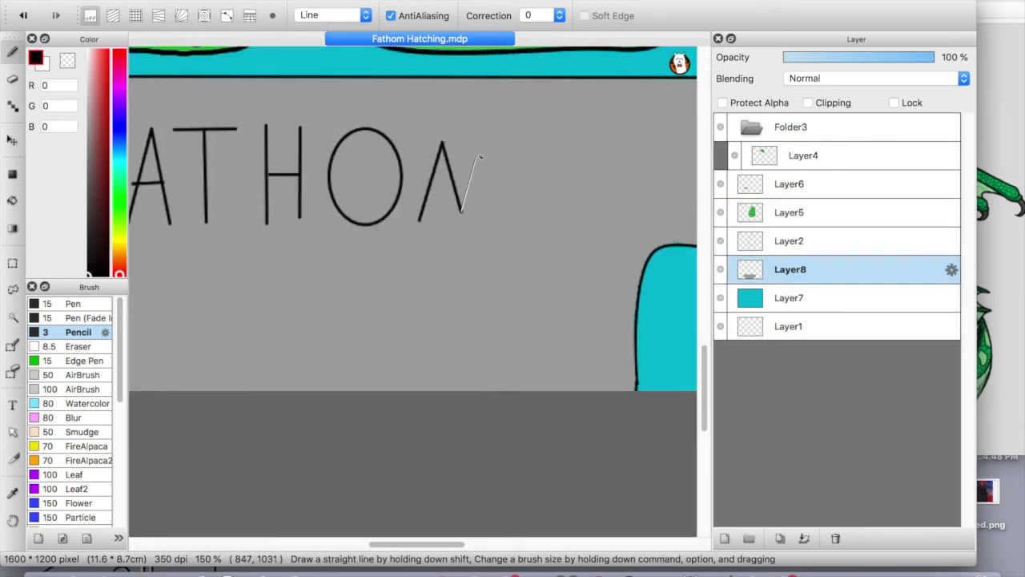
pyautogui.keyDown('shift'); pyautogui.click(479, 157); pyautogui.keyUp('shift')
pyautogui.keyDown('shift'); pyautogui.click(500, 217); pyautogui.keyUp('shift')
pyautogui.scroll(-3, 347, 180)
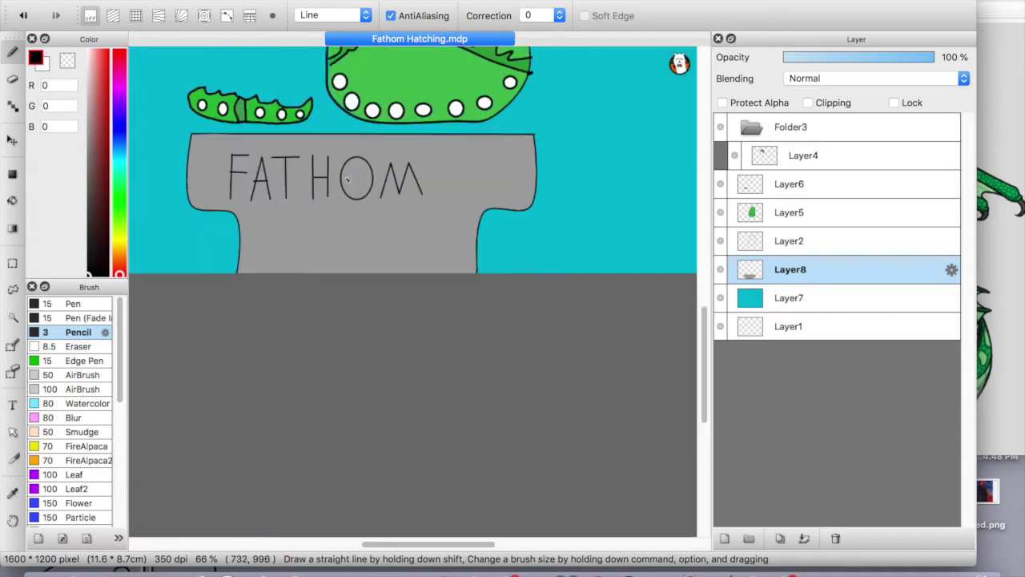
# Step: Undo the lettering drawn on the pedestal layer
pyautogui.press('super+z')
pyautogui.press('super+z')
pyautogui.press('super+z')
pyautogui.press('super+z')
pyautogui.press('super+z')
pyautogui.press('super+z')
pyautogui.press('super+z')
pyautogui.press('super+z')
pyautogui.press('super+z')
pyautogui.press('super+z')
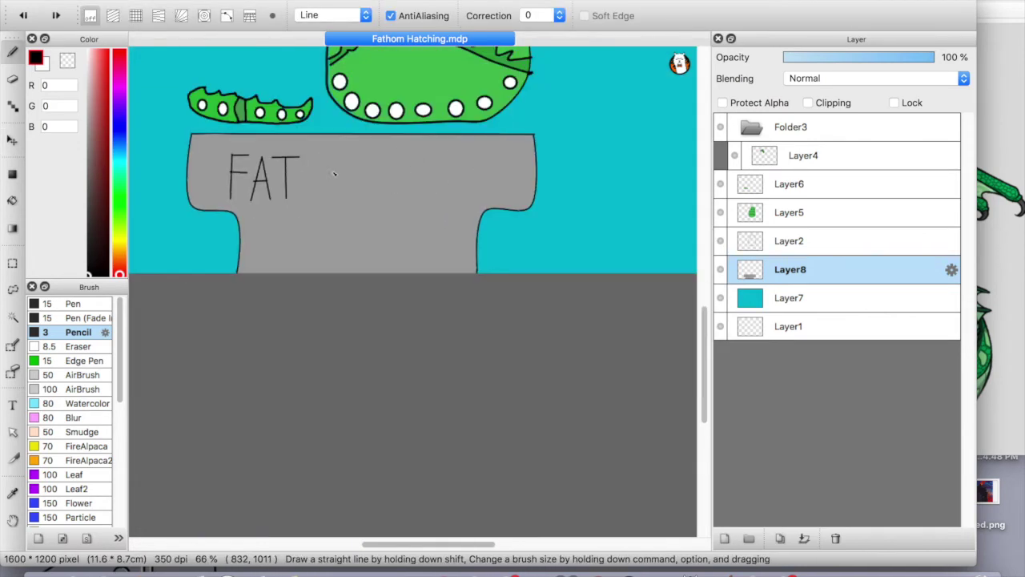
# Step: Add Layer9 above the pedestal and letter FATHOM across it in black with the 3 px Pencil
pyautogui.click(197, 0)
pyautogui.scroll(2, 244, 218)
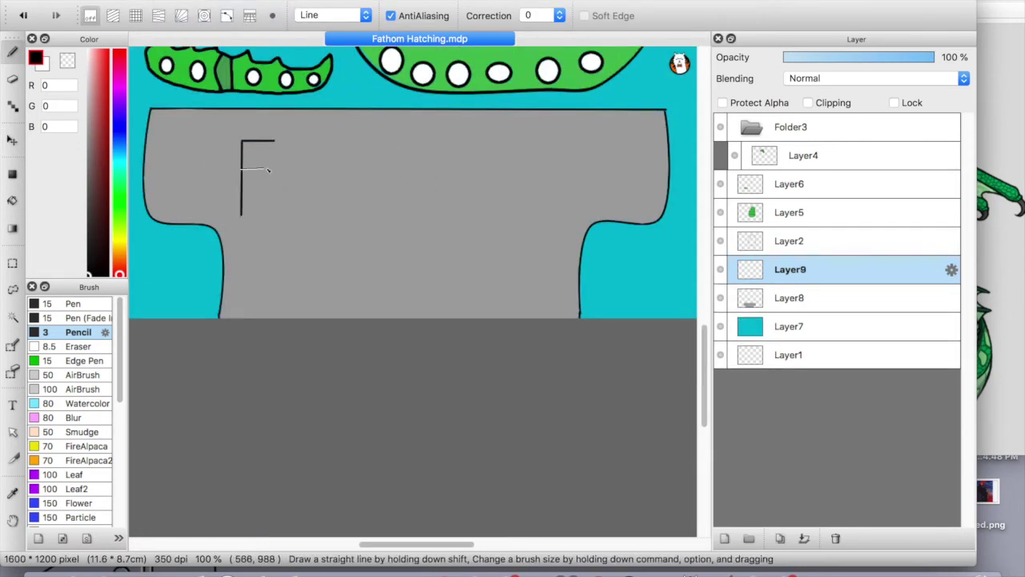
pyautogui.click(333, 16)
pyautogui.moveTo(418, 143)
pyautogui.mouseDown()
pyautogui.moveTo(465, 210)
pyautogui.moveTo(483, 152)
pyautogui.moveTo(542, 213)
pyautogui.mouseUp()
pyautogui.click(360, 7)
pyautogui.moveTo(552, 213); pyautogui.dragTo(560, 152)
# Step: Merge the egg's Layer5 down into Layer2 and shift the merged egg slightly
pyautogui.press('v')
pyautogui.scroll(3, 398, 192)
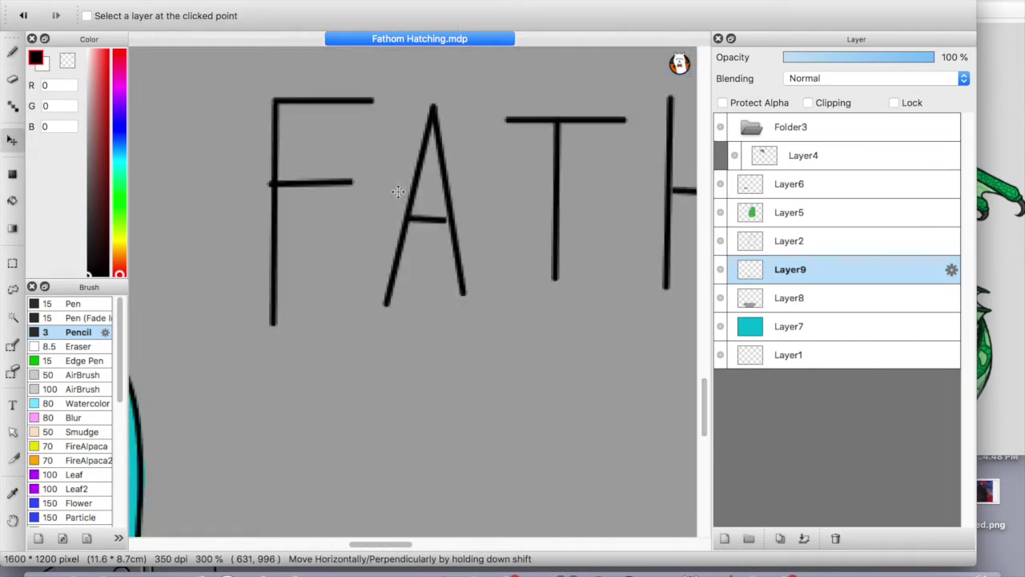
pyautogui.scroll(-5, 398, 192)
pyautogui.click(789, 212)
pyautogui.press('super+e')
pyautogui.moveTo(385, 279); pyautogui.dragTo(391, 282)
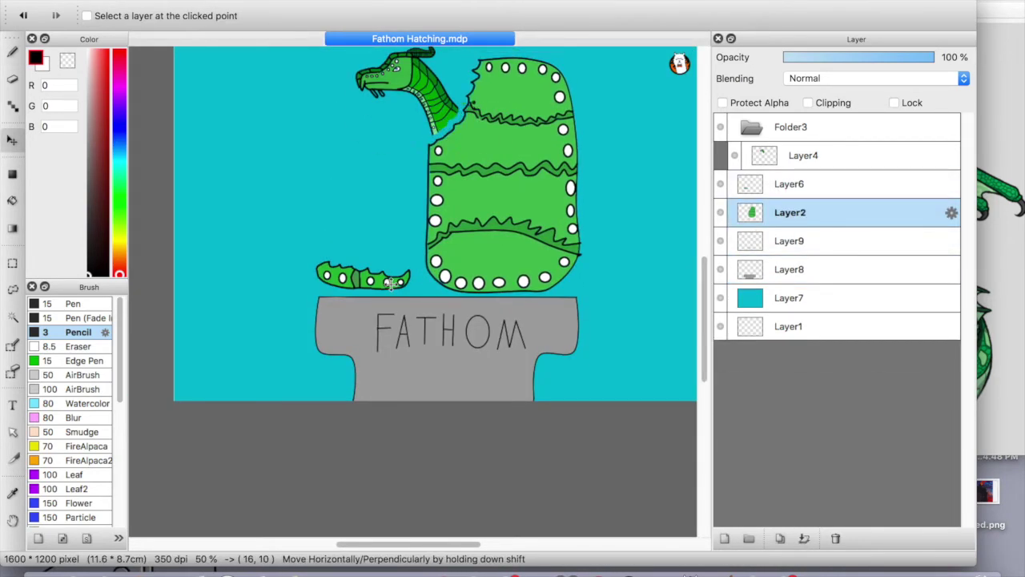
# Step: Paint over the stray black dot in the egg's upper section with the egg's green (RGB 76, 188, 90)
pyautogui.scroll(4, 609, 130)
pyautogui.keyDown('alt'); pyautogui.click(640, 241); pyautogui.keyUp('alt')
pyautogui.press('b')
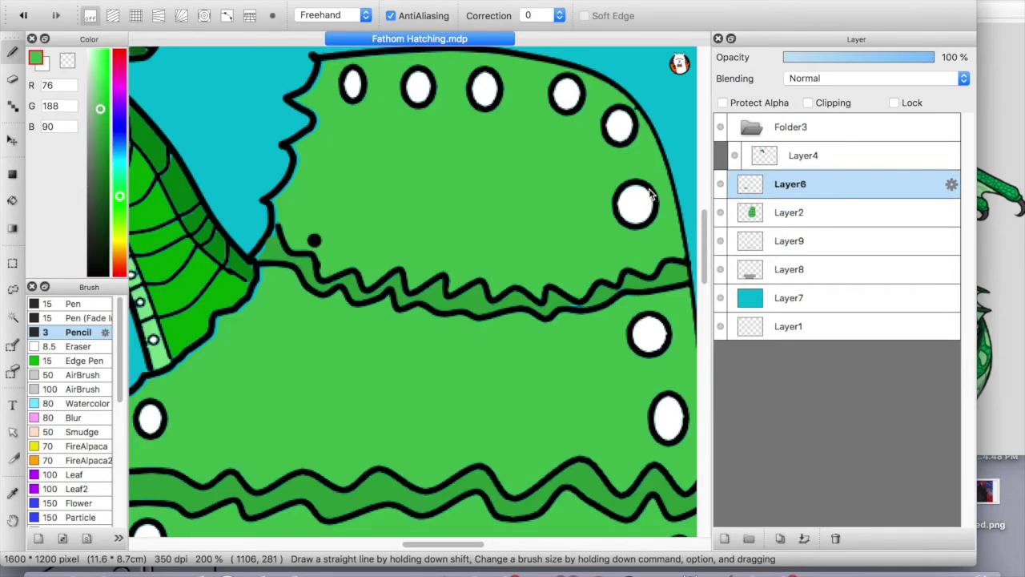
pyautogui.click(854, 224)
pyautogui.press('Down')
pyautogui.press('Down')
pyautogui.press('Down')
pyautogui.keyDown('ctrl'); pyautogui.click(318, 190); pyautogui.keyUp('ctrl')
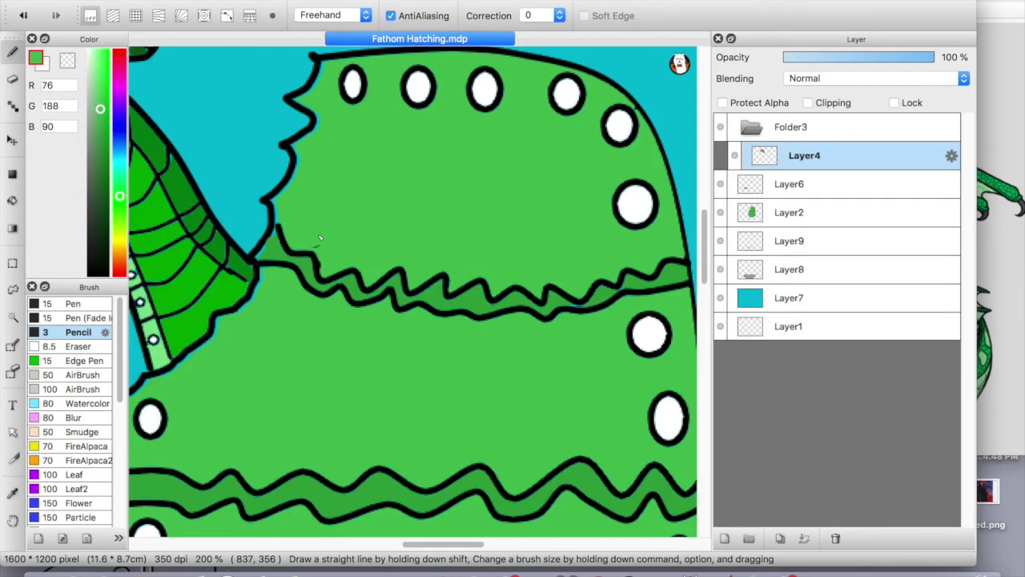
# Step: Erase the stray green and black marks above the dragon's head on Layer6
pyautogui.scroll(-3, 329, 237)
pyautogui.press('Down')
pyautogui.scroll(-1, 160, 221)
pyautogui.scroll(2, 160, 222)
pyautogui.press('e')
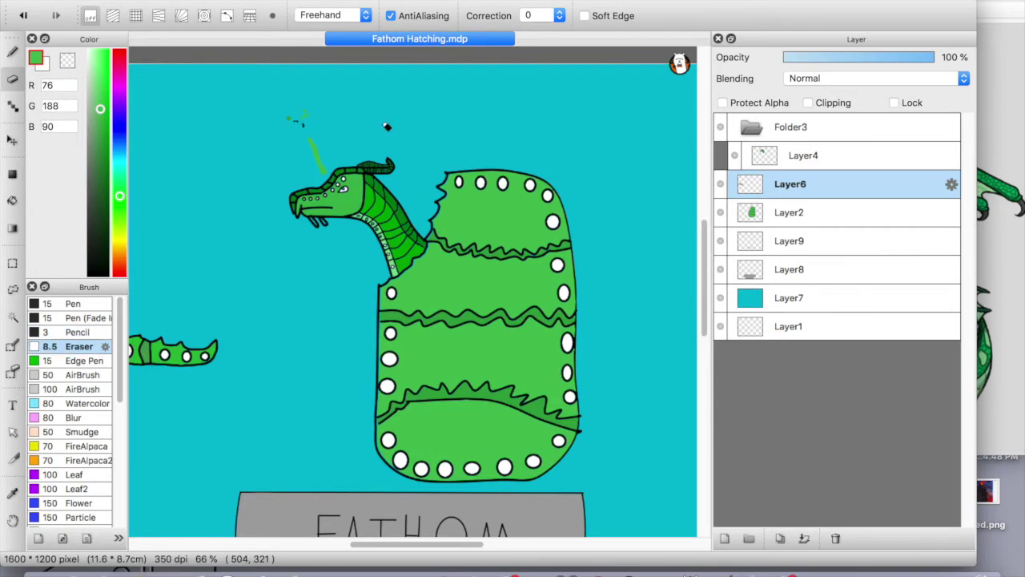
pyautogui.scroll(2, 325, 161)
pyautogui.scroll(-4, 355, 160)
# Step: Move the eggshell fragment on Layer6 onto the pedestal and reposition the dragon's head on Layer4
pyautogui.press('v')
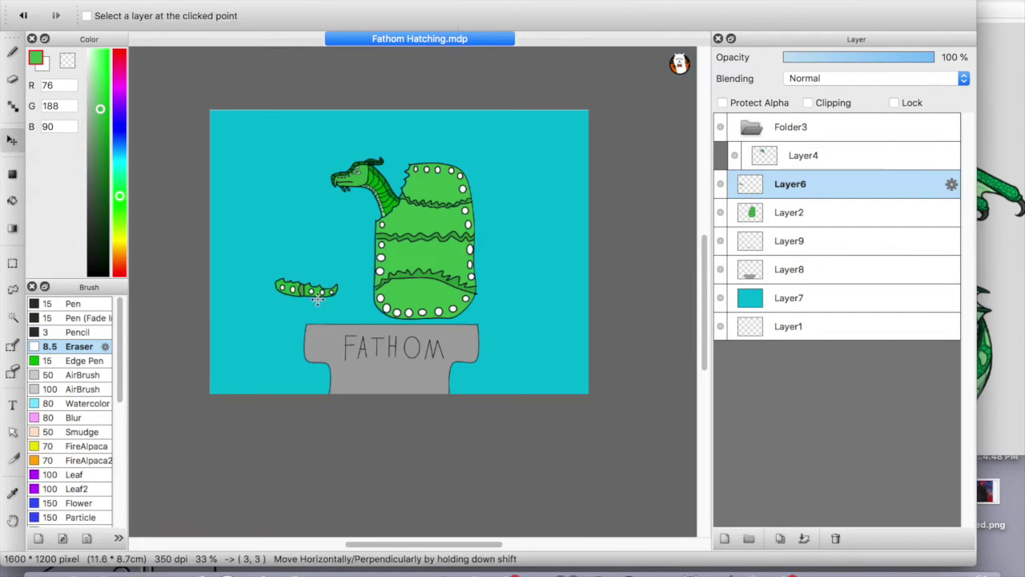
pyautogui.scroll(2, 363, 271)
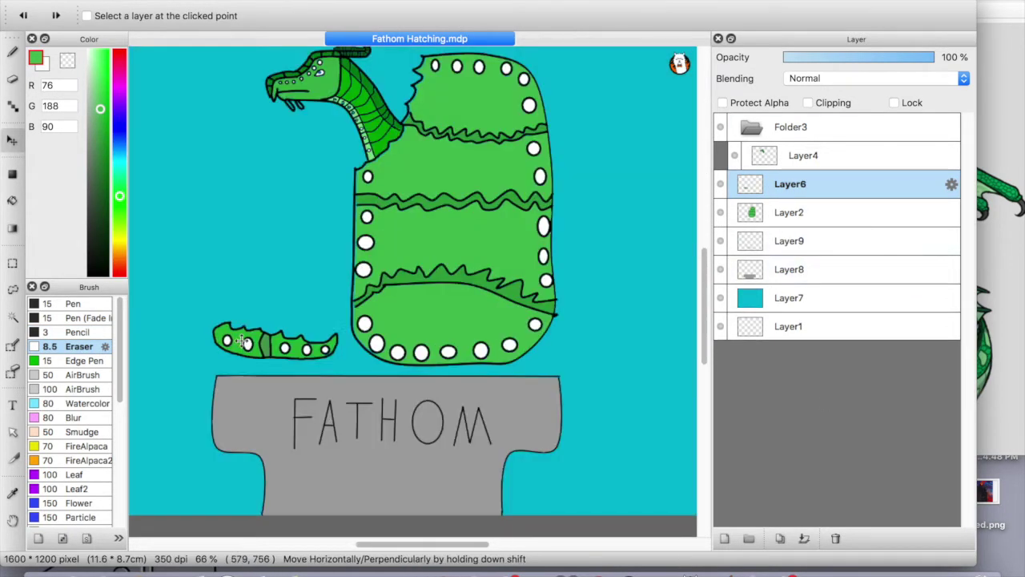
pyautogui.press('Up')
pyautogui.moveTo(408, 321); pyautogui.dragTo(407, 293)
pyautogui.moveTo(338, 75); pyautogui.dragTo(340, 113)
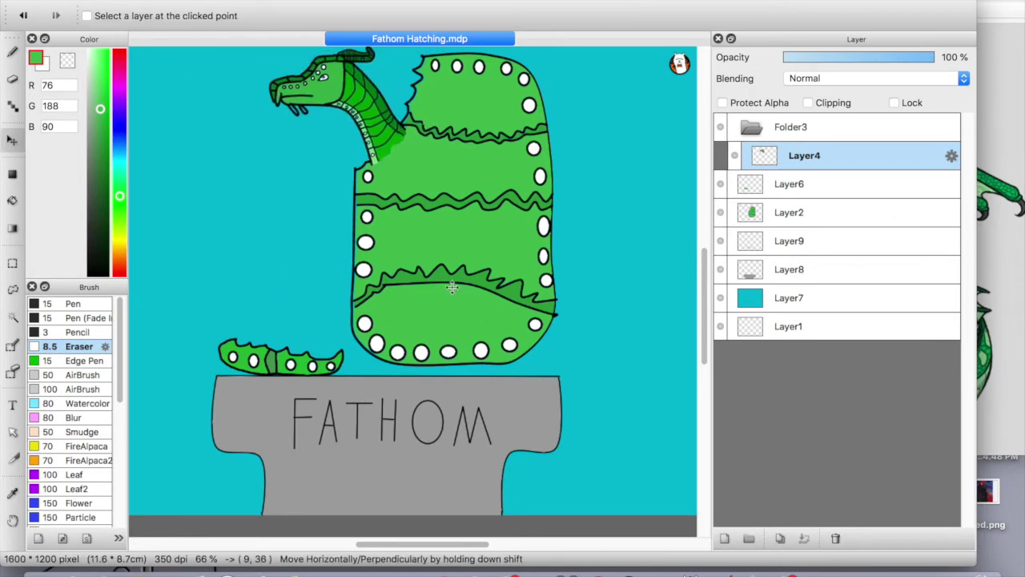
# Step: Lower the egg on Layer2 onto the pedestal and merge the eggshell fragment's Layer6 into it
pyautogui.press('Up')
pyautogui.press('Down')
pyautogui.press('Return')
pyautogui.press('Up')
pyautogui.press('Down')
pyautogui.press('Down')
pyautogui.hotkey('ctrl', 'e')
pyautogui.press('Up')
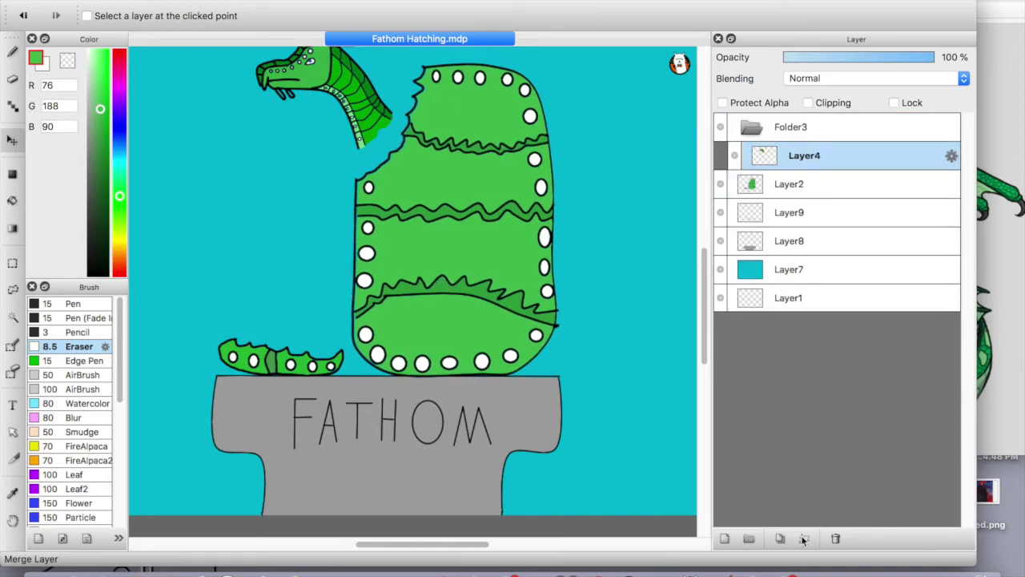
# Step: Duplicate the dragon head's Layer4 and fit the head back against the egg's broken opening
pyautogui.click(780, 539)
pyautogui.press('Up')
pyautogui.scroll(-5, 266, 217)
pyautogui.scroll(5, 266, 217)
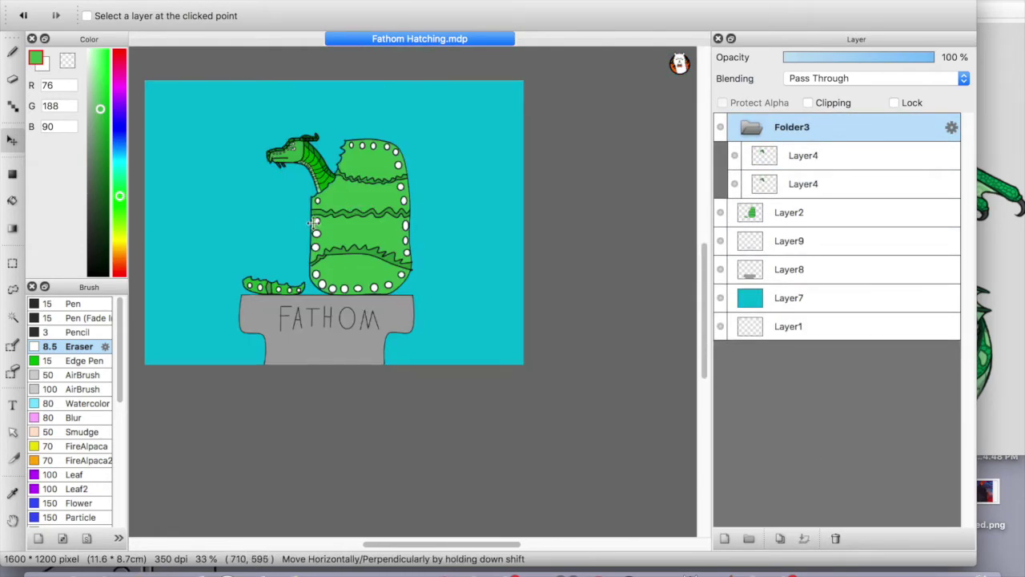
# Step: Shade the background on Layer7 around the egg and pedestal in darker turquoise (RGB 11, 164, 190) with the 100 px AirBrush
pyautogui.press('b')
pyautogui.click(119, 158)
pyautogui.click(80, 318)
pyautogui.press('Down')
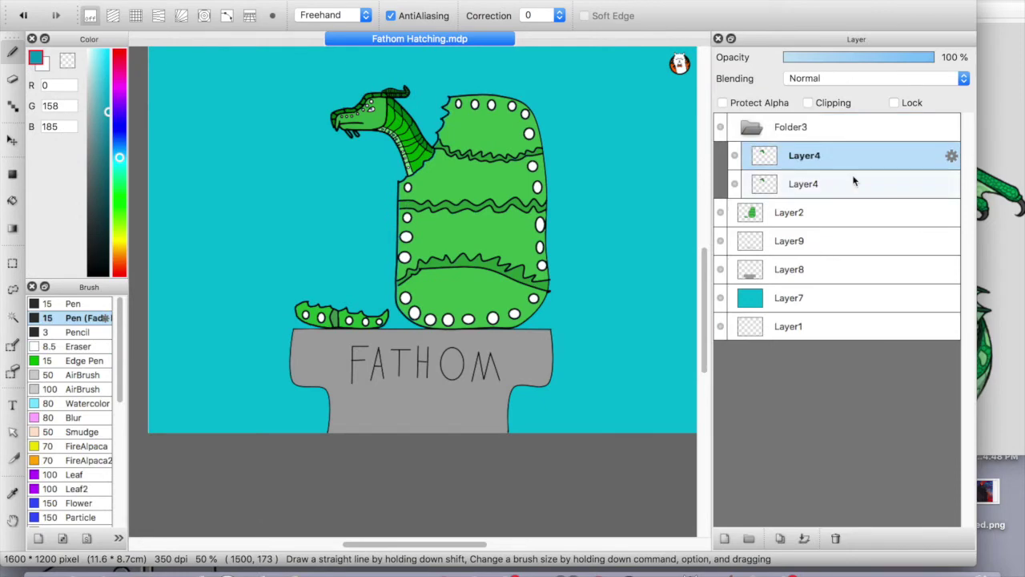
pyautogui.press('Down')
pyautogui.press('Down')
pyautogui.press('Down')
pyautogui.press('Down')
pyautogui.press('Down')
pyautogui.click(80, 375)
pyautogui.click(80, 388)
pyautogui.moveTo(525, 320); pyautogui.dragTo(589, 317)
pyautogui.moveTo(320, 241); pyautogui.dragTo(385, 301)
pyautogui.moveTo(553, 248); pyautogui.dragTo(601, 304)
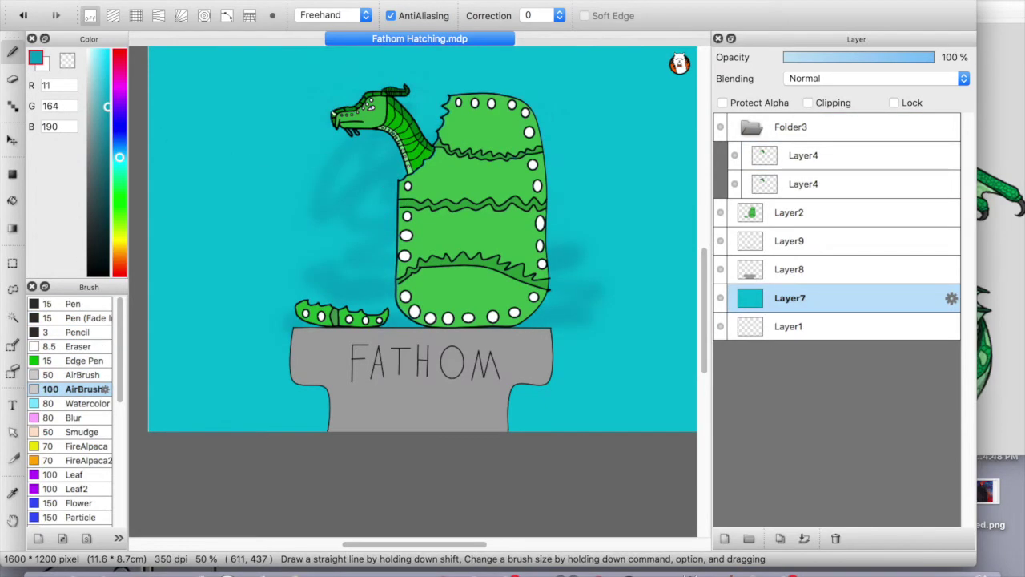
pyautogui.moveTo(319, 201); pyautogui.dragTo(340, 318)
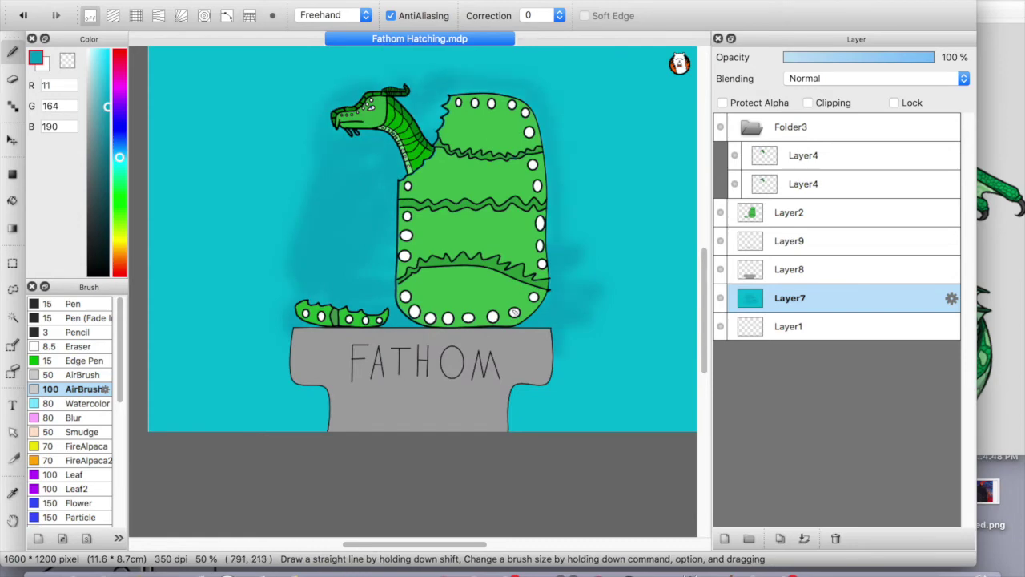
pyautogui.scroll(-2, 422, 275)
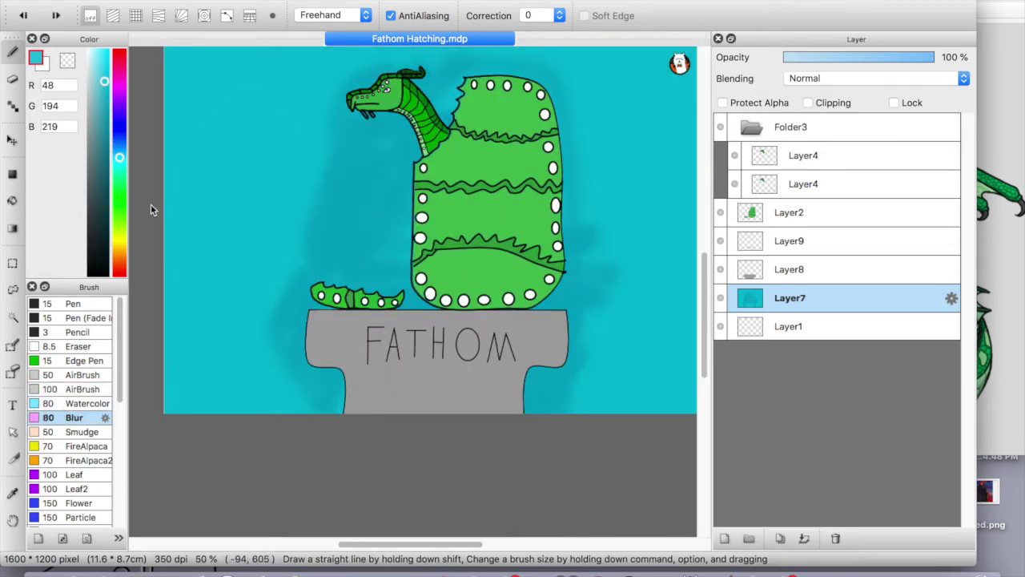
# Step: Try scattering light turquoise particles (RGB 48, 194, 219) across the background with the 150 px Particle brush
pyautogui.hscroll(2, 422, 240)
pyautogui.click(80, 432)
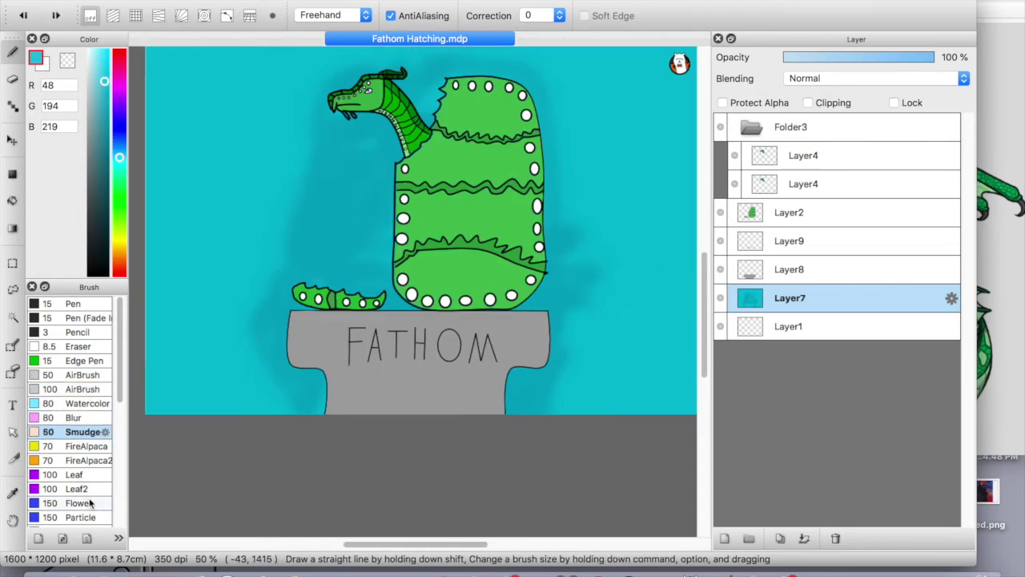
pyautogui.scroll(-10, 84, 472)
pyautogui.press('super+minus')
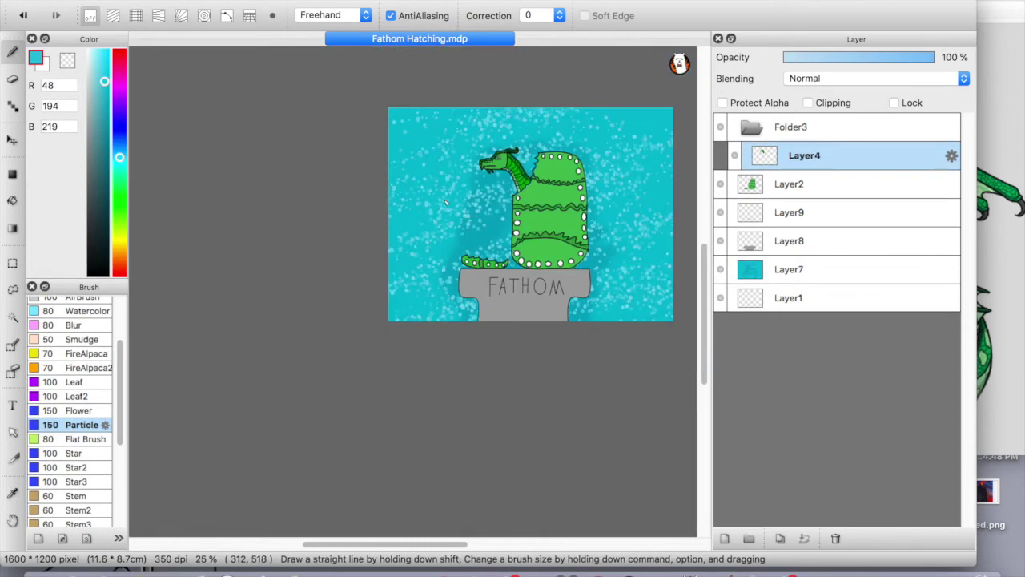
# Step: Try deleting the lower Layer4 copy from Folder3
pyautogui.scroll(3, 98, 346)
pyautogui.click(88, 340)
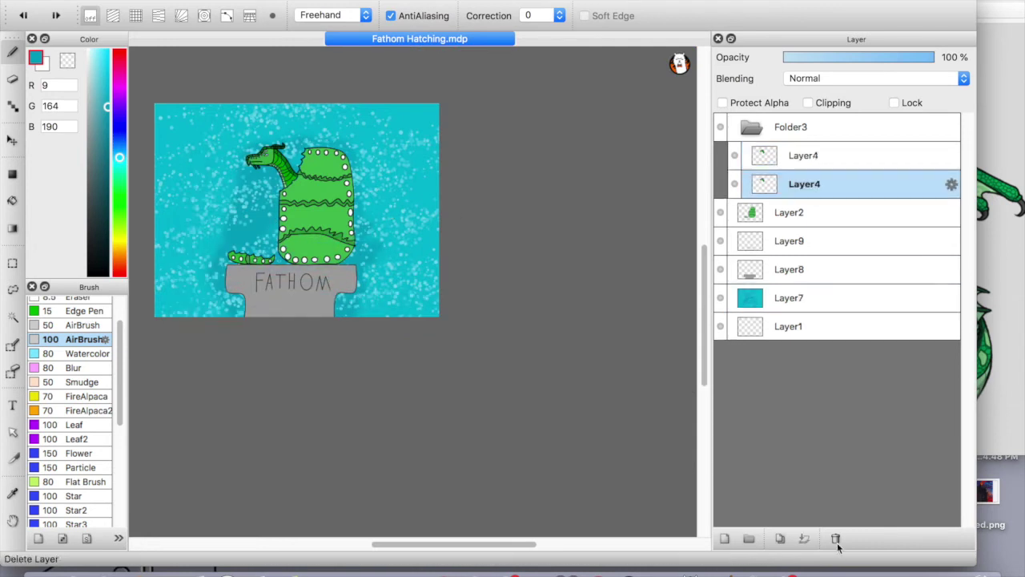
pyautogui.click(835, 538)
pyautogui.press('super+plus')
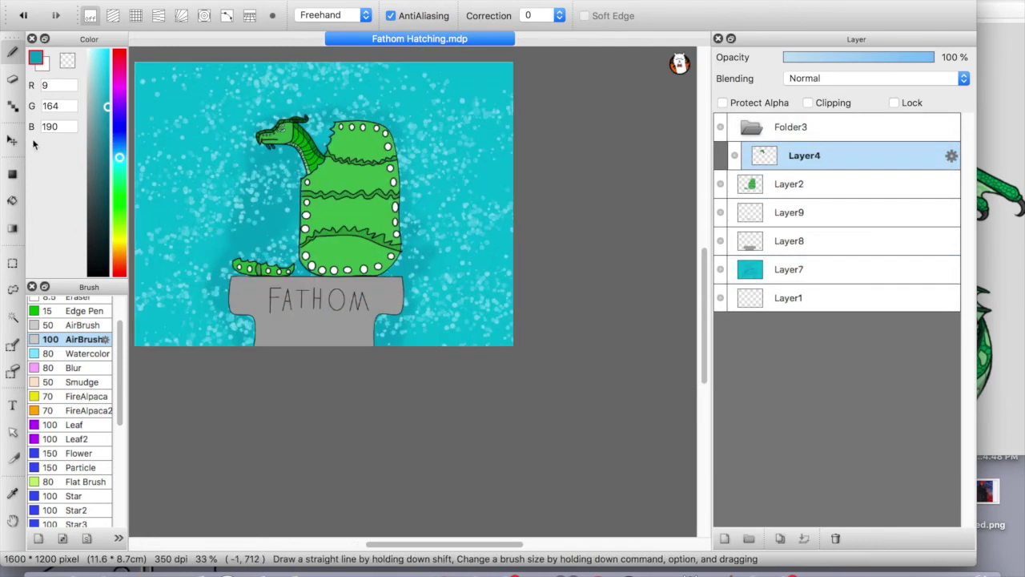
# Step: Undo the Layer4 deletion and the particles scattered over the background
pyautogui.press('super+z')
pyautogui.press('super+z')
pyautogui.press('super+z')
pyautogui.press('super+z')
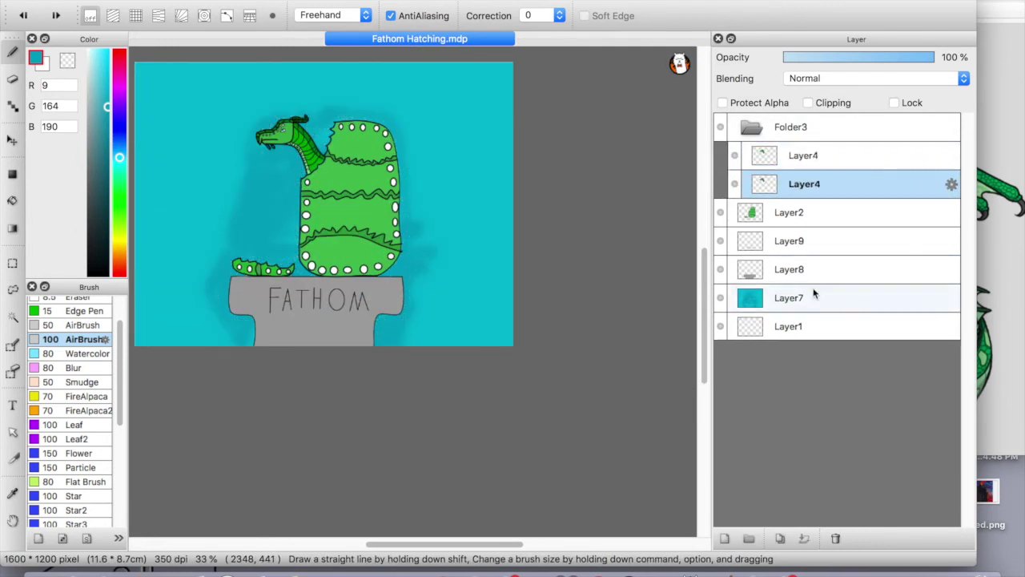
pyautogui.press('super+shift+z')
pyautogui.press('super+z')
# Step: Try several lighter turquoise strokes across the background around the egg, undoing each one
pyautogui.click(98, 69)
pyautogui.moveTo(240, 112); pyautogui.dragTo(372, 344)
pyautogui.press('super+z')
pyautogui.moveTo(417, 264); pyautogui.dragTo(257, 100)
pyautogui.press('super+z')
pyautogui.click(106, 120)
pyautogui.click(102, 66)
pyautogui.moveTo(376, 200); pyautogui.dragTo(269, 158)
pyautogui.press('super+z')
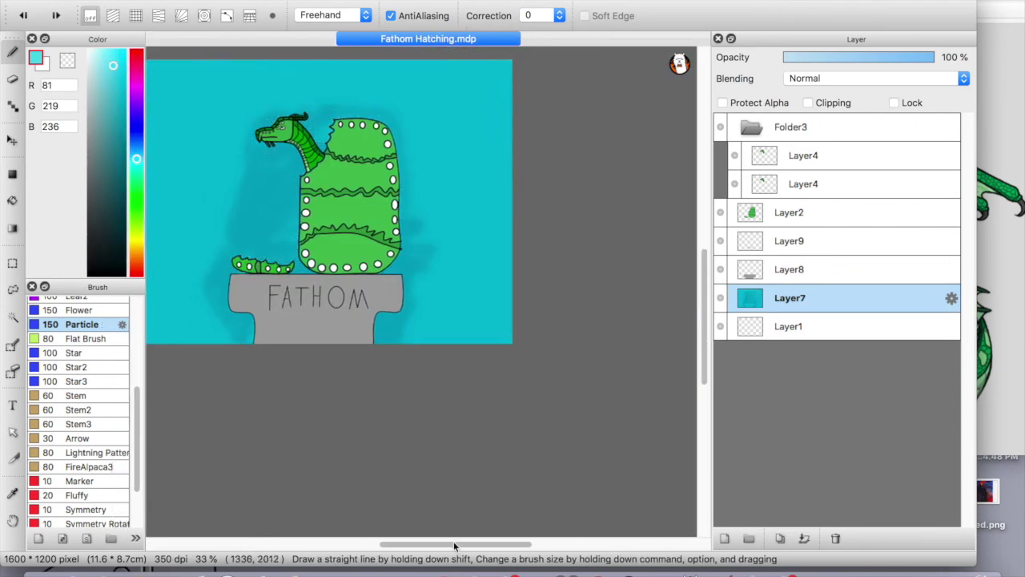
# Step: Scatter light particles over the background on Layer7 and airbrush darker turquoise (RGB 10, 164, 190) around the egg at 310 px
pyautogui.keyDown('alt'); pyautogui.click(344, 217); pyautogui.keyUp('alt')
pyautogui.moveTo(343, 217)
pyautogui.mouseDown()
pyautogui.moveTo(304, 304)
pyautogui.moveTo(495, 318)
pyautogui.moveTo(513, 305)
pyautogui.mouseUp()
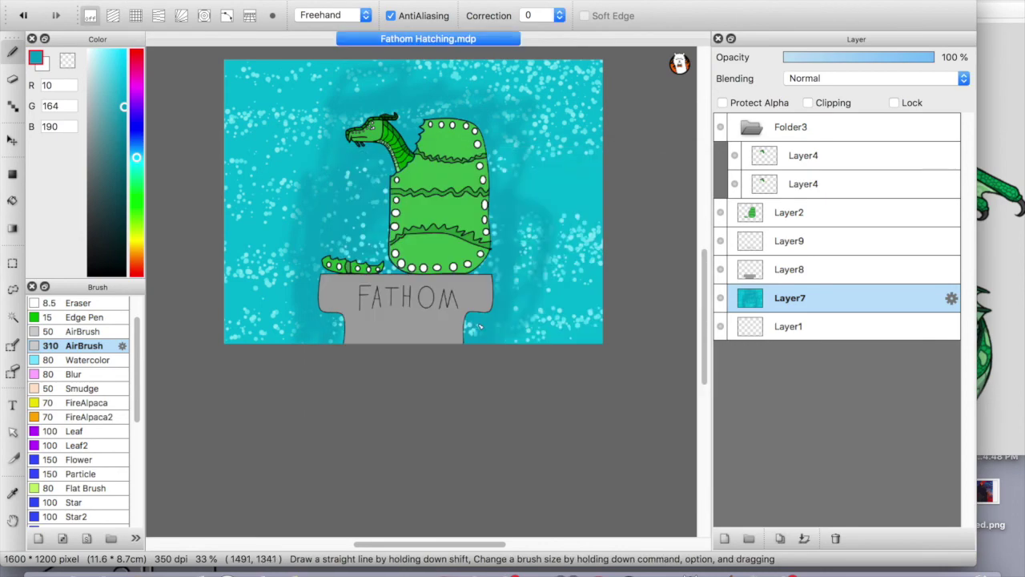
pyautogui.moveTo(553, 201); pyautogui.dragTo(345, 120)
# Step: Choose the 150 px Particle brush and sample light turquoise (RGB 100, 210, 225) from the background
pyautogui.scroll(-3, 97, 435)
pyautogui.click(80, 345)
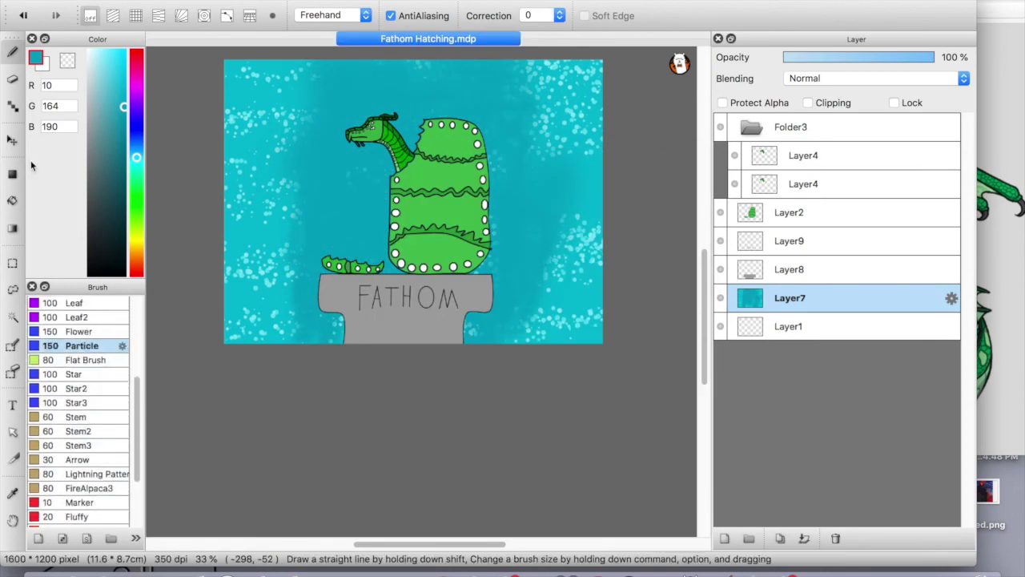
pyautogui.scroll(5, 274, 245)
pyautogui.scroll(-4, 275, 245)
pyautogui.keyDown('alt'); pyautogui.click(201, 102); pyautogui.keyUp('alt')
pyautogui.scroll(-4, 342, 144)
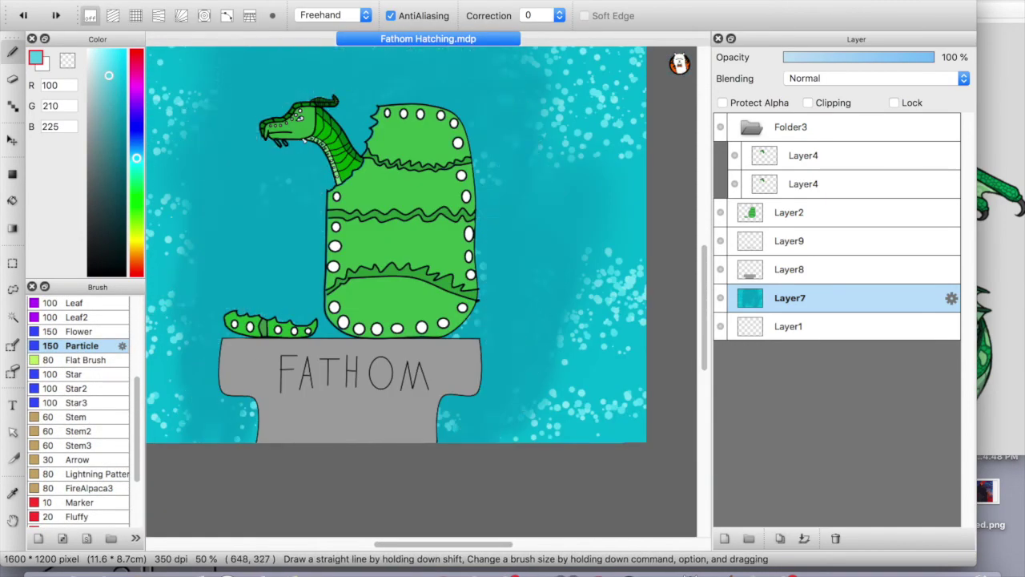